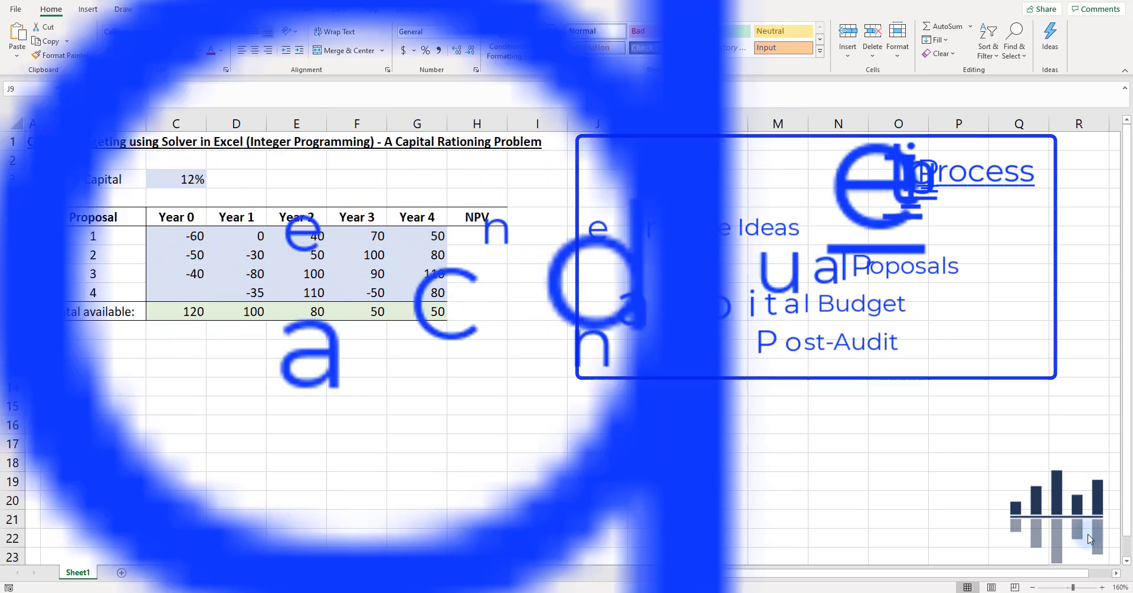
Look over the proposal numbers, the Year 4 column and the Cost of Capital label.
click(214, 347)
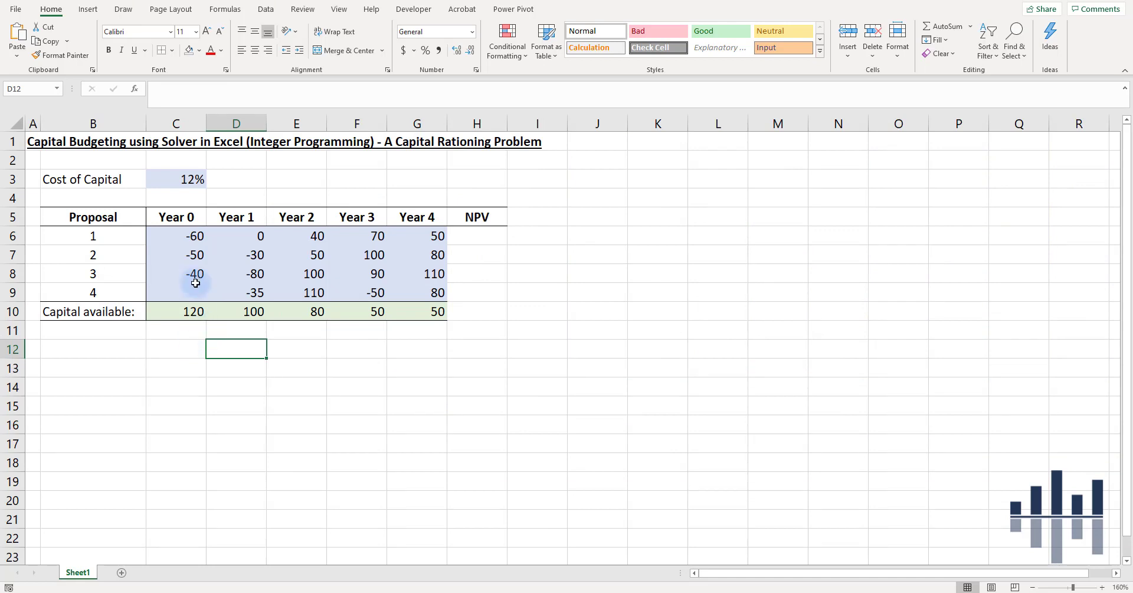
key(Right)
key(Right)
key(Up)
key(Up)
key(Up)
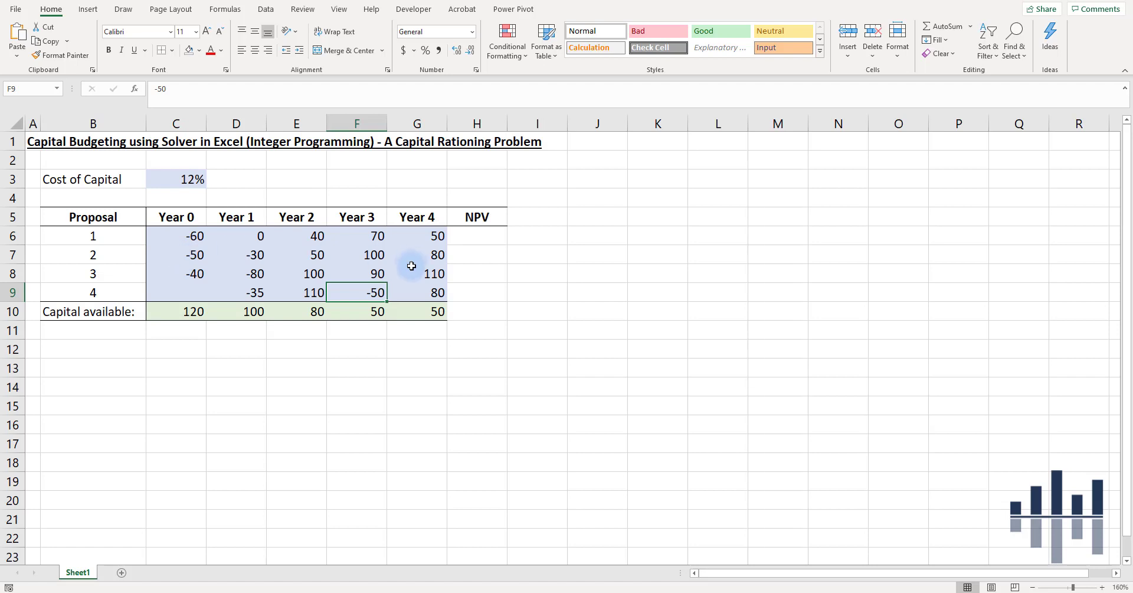
click(171, 348)
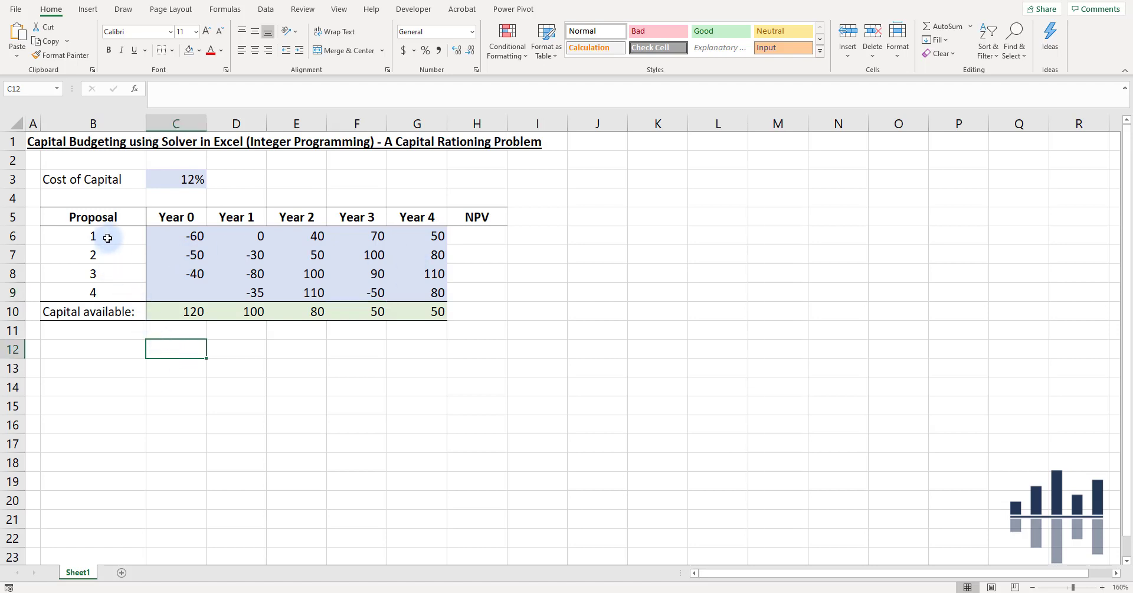
drag(102, 232, 93, 291)
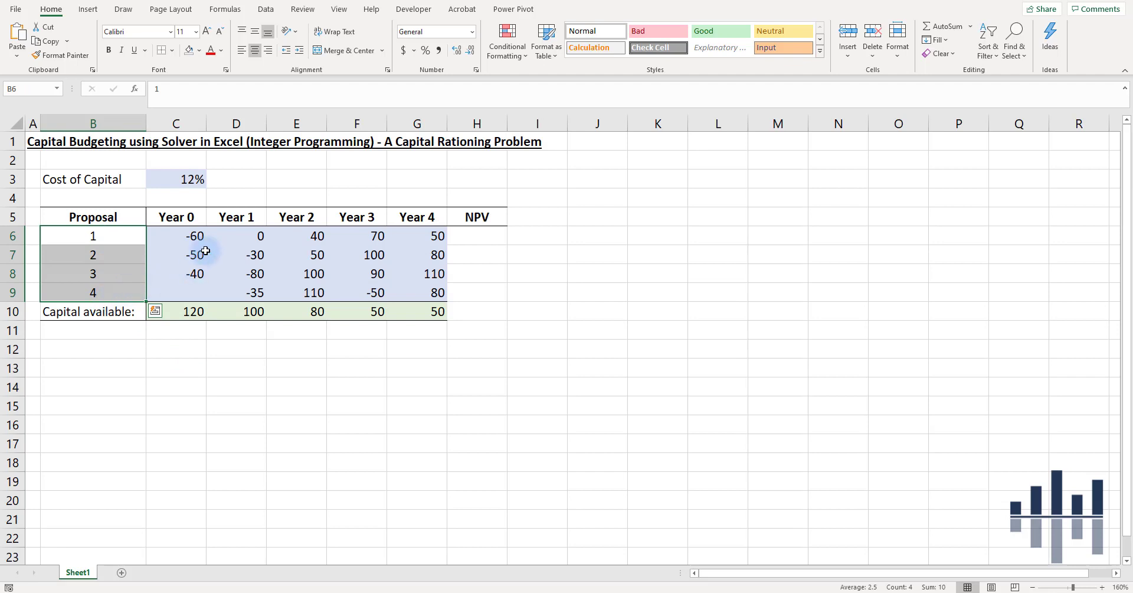
drag(421, 219, 413, 313)
click(115, 180)
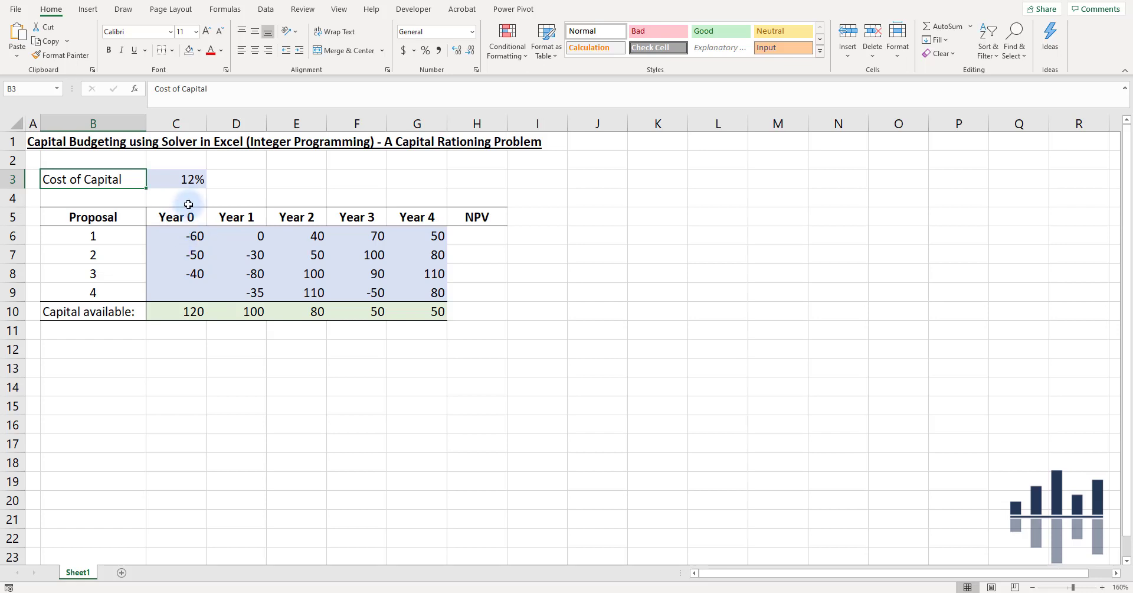
Review the Year 0 outlays, the later-year cash flows and the Capital available row.
click(181, 216)
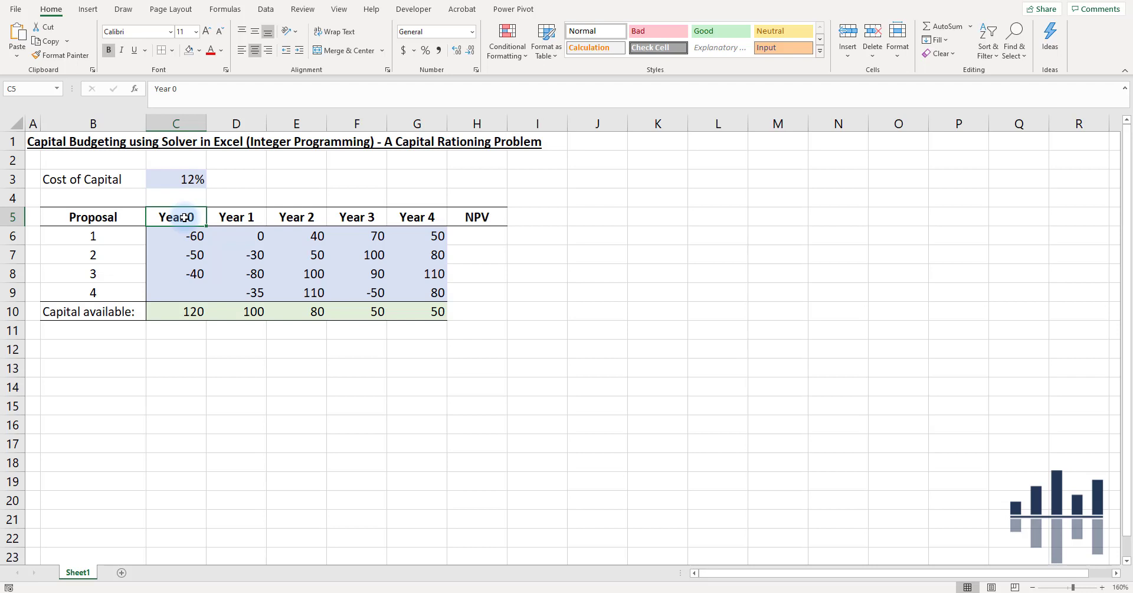
click(196, 236)
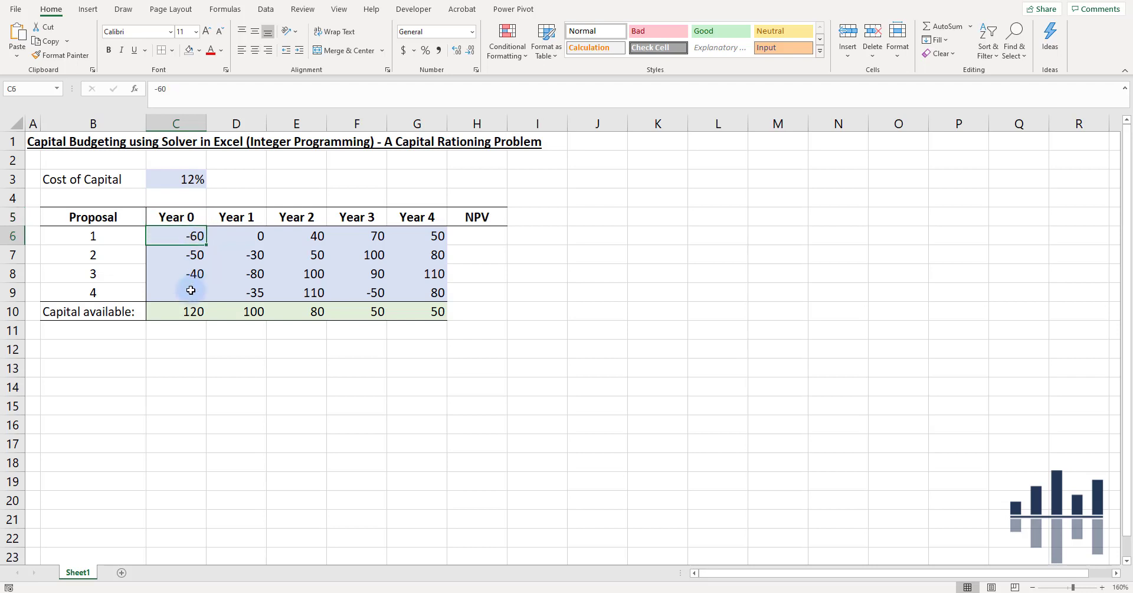
click(194, 253)
click(195, 275)
click(188, 236)
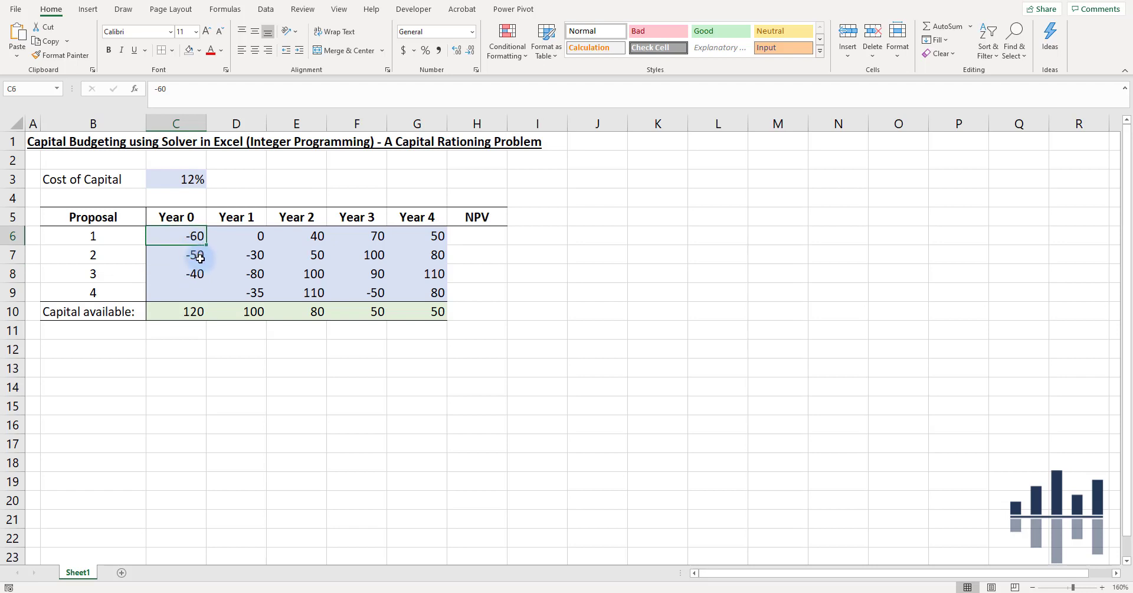
click(317, 236)
drag(318, 236, 441, 285)
click(557, 269)
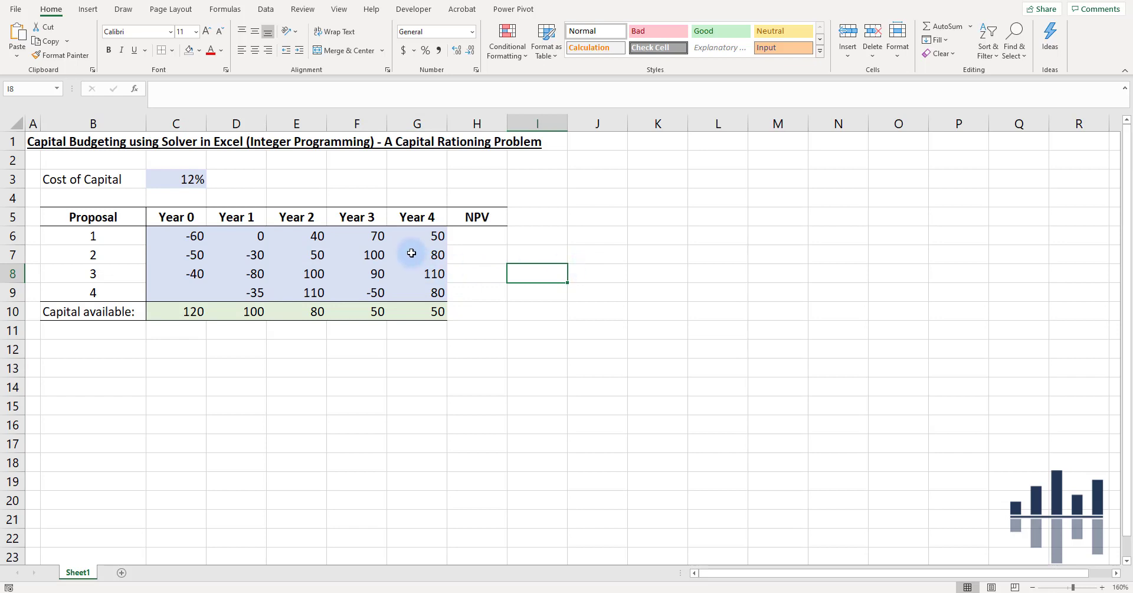
drag(99, 311, 451, 321)
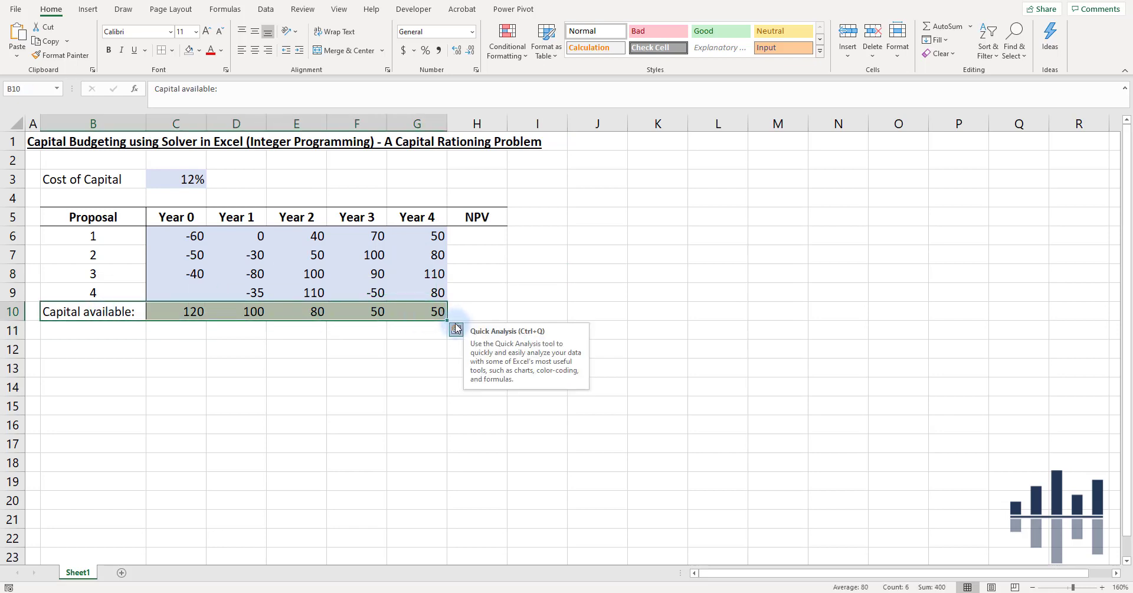
Enter =C6+NPV($C$3,D6:G6) in H6 for proposal 1's NPV.
click(506, 242)
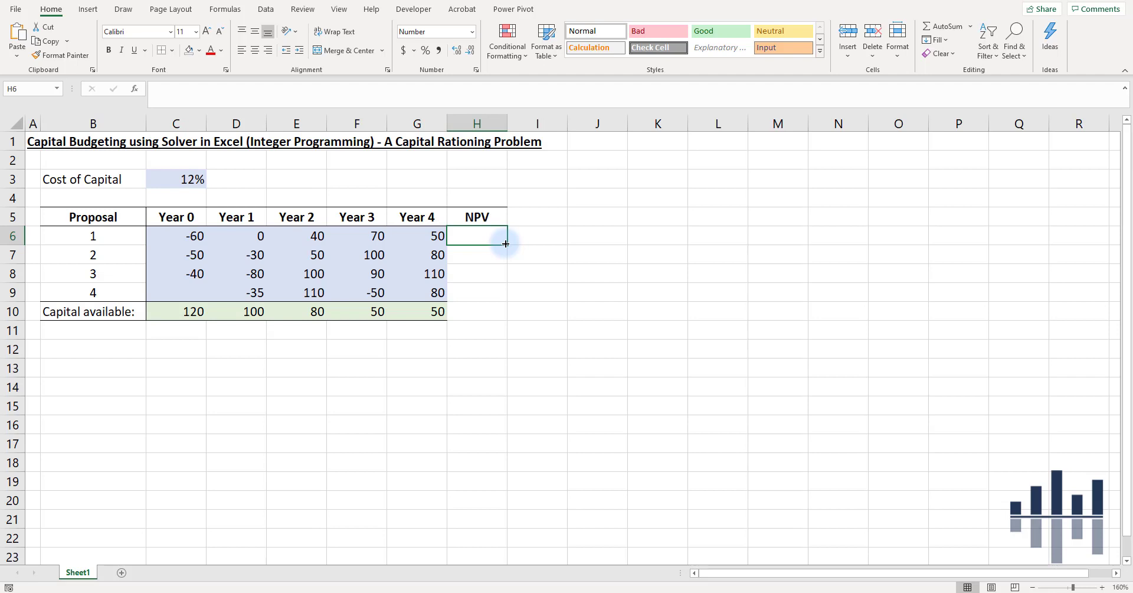
click(499, 214)
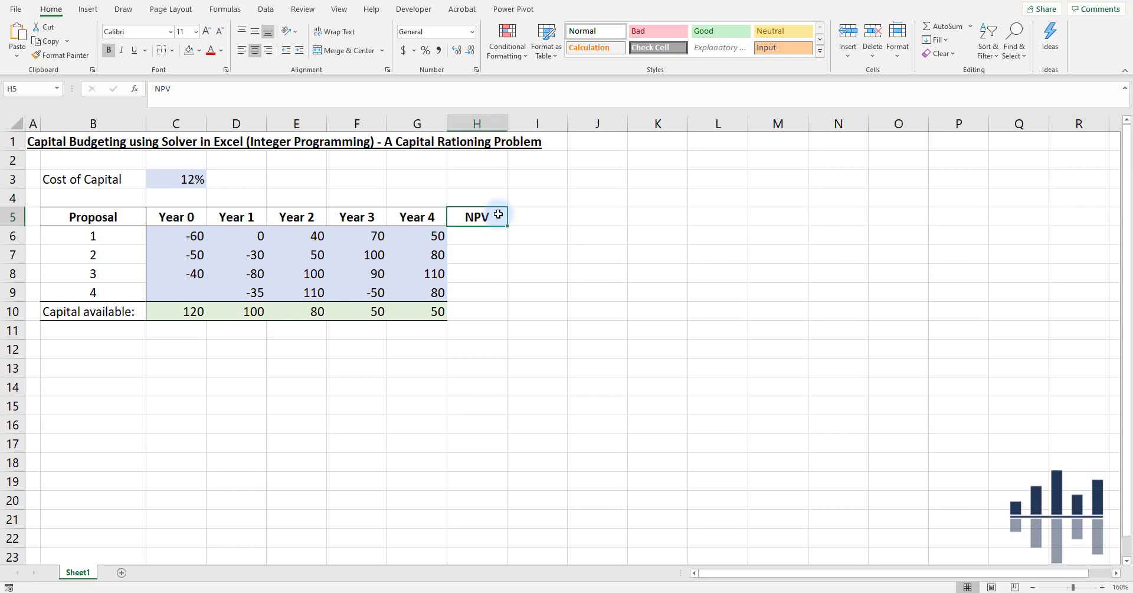
click(476, 235)
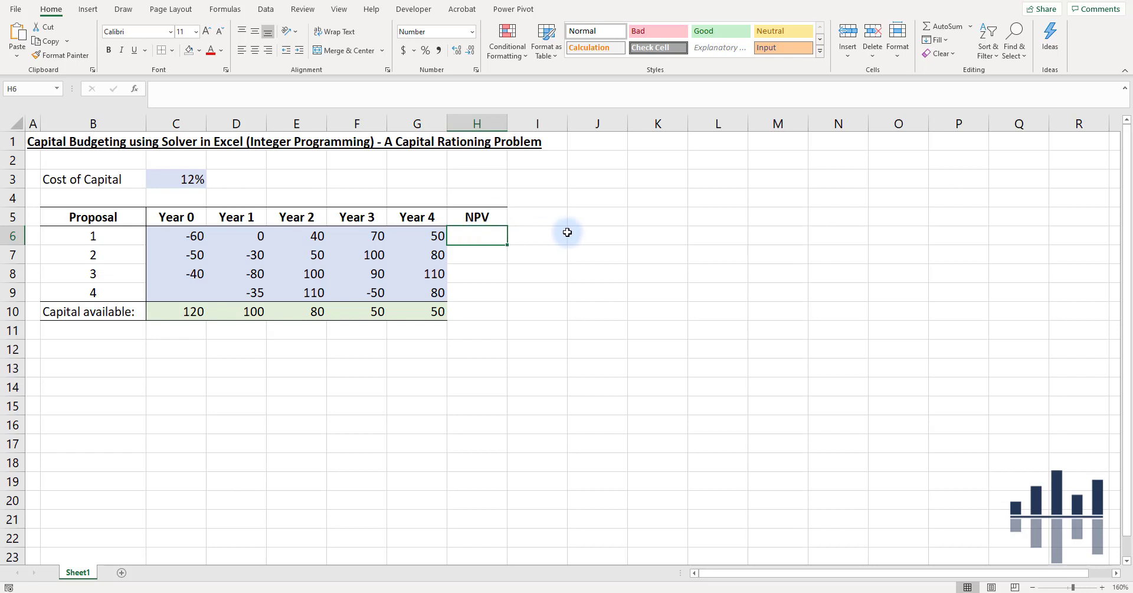
text(=)
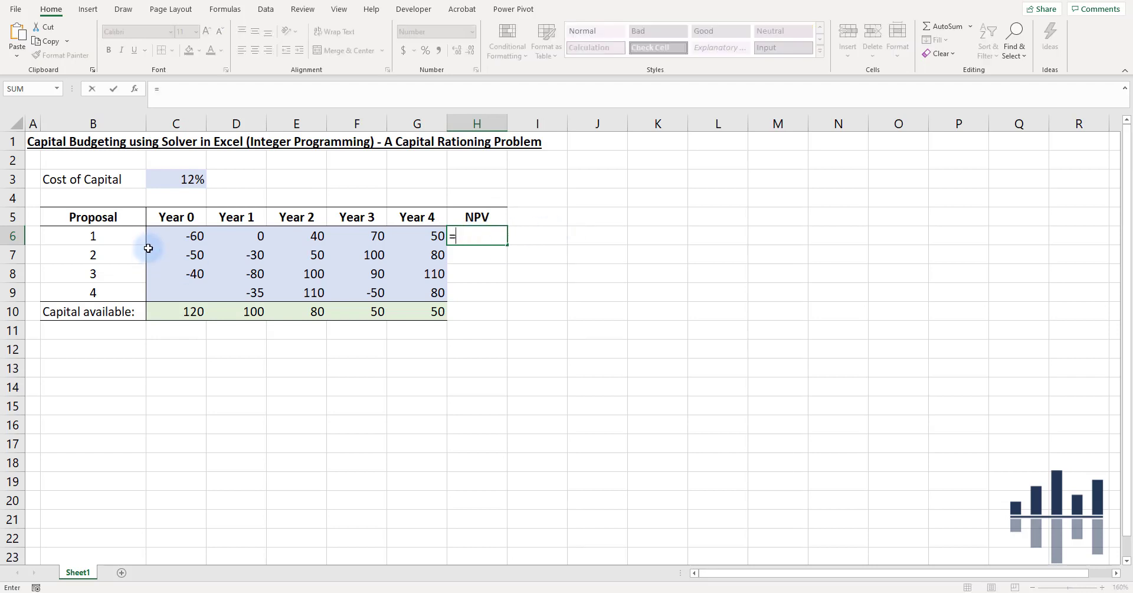
click(161, 235)
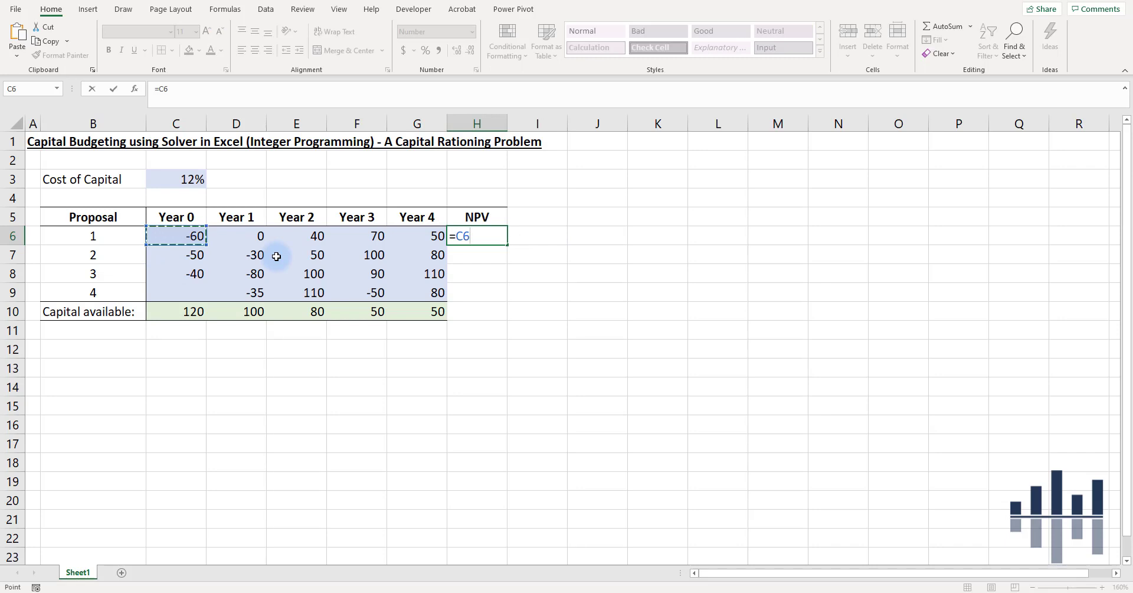
text(+NPV()
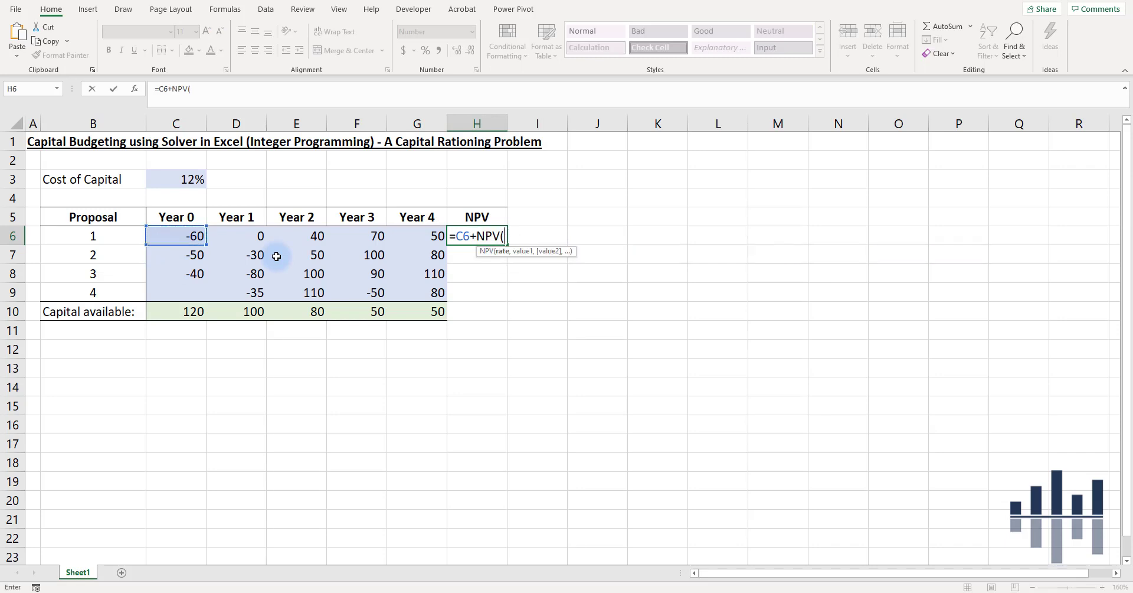
click(184, 179)
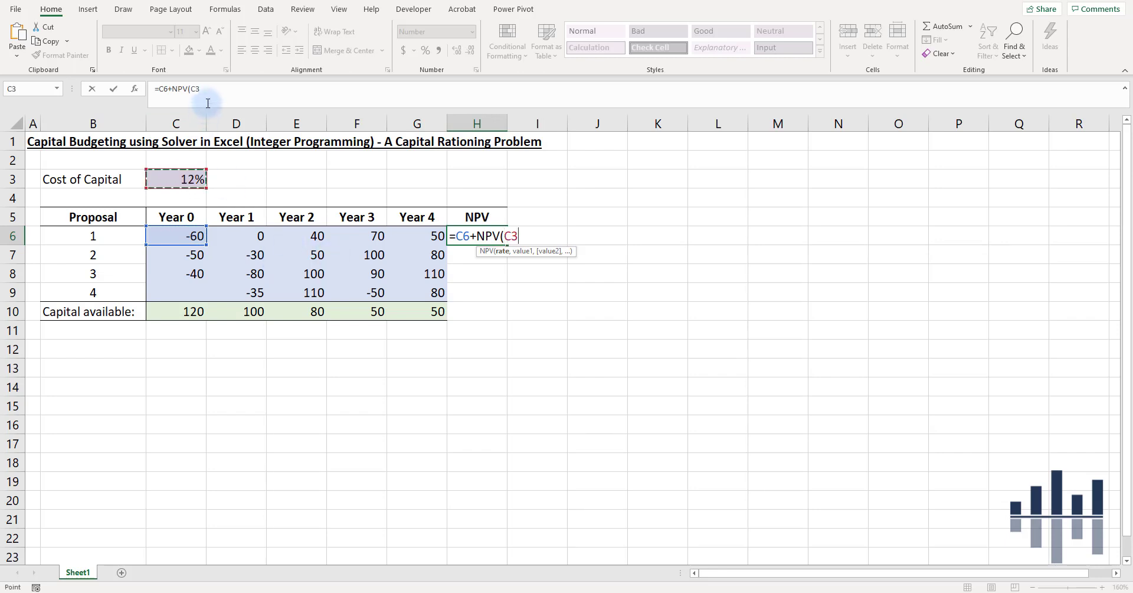
key(F4)
text(,)
drag(239, 234, 409, 230)
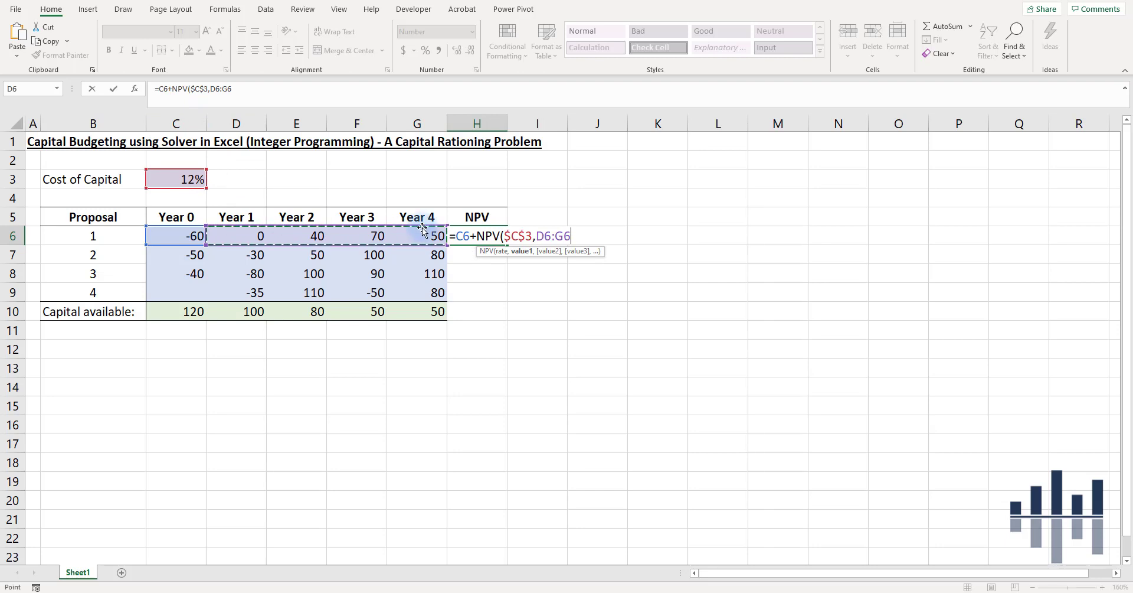
text())
key(Return)
Fill the NPV formula down to H9 for proposals 2–4.
key(Up)
key(shift+Down)
key(shift+Down)
key(shift+Down)
key(ctrl+d)
click(440, 179)
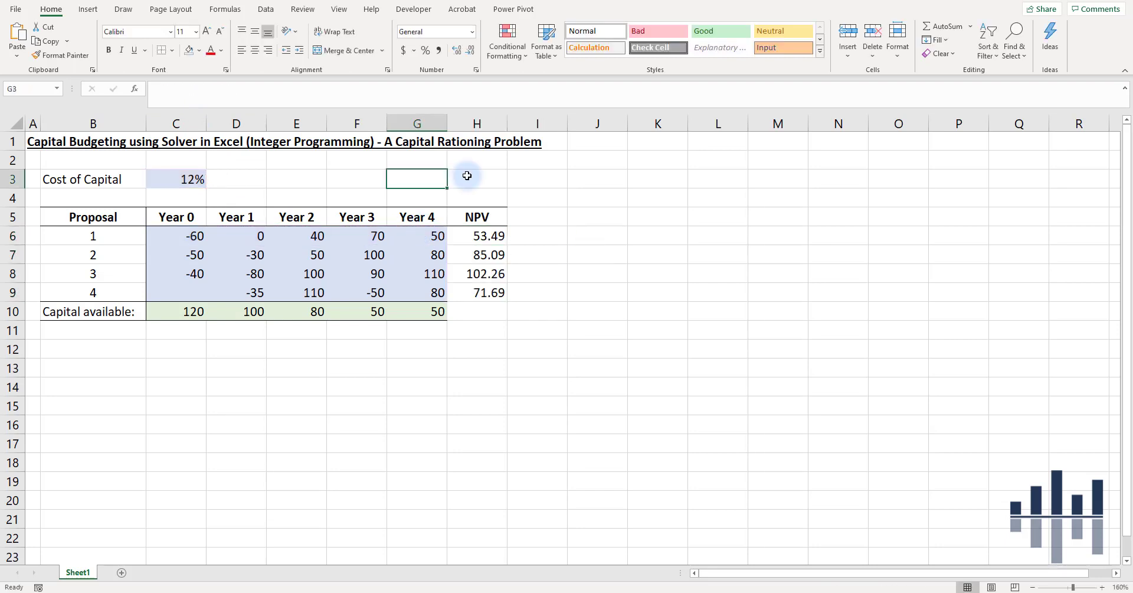
key(Down)
key(Right)
key(Down)
key(Down)
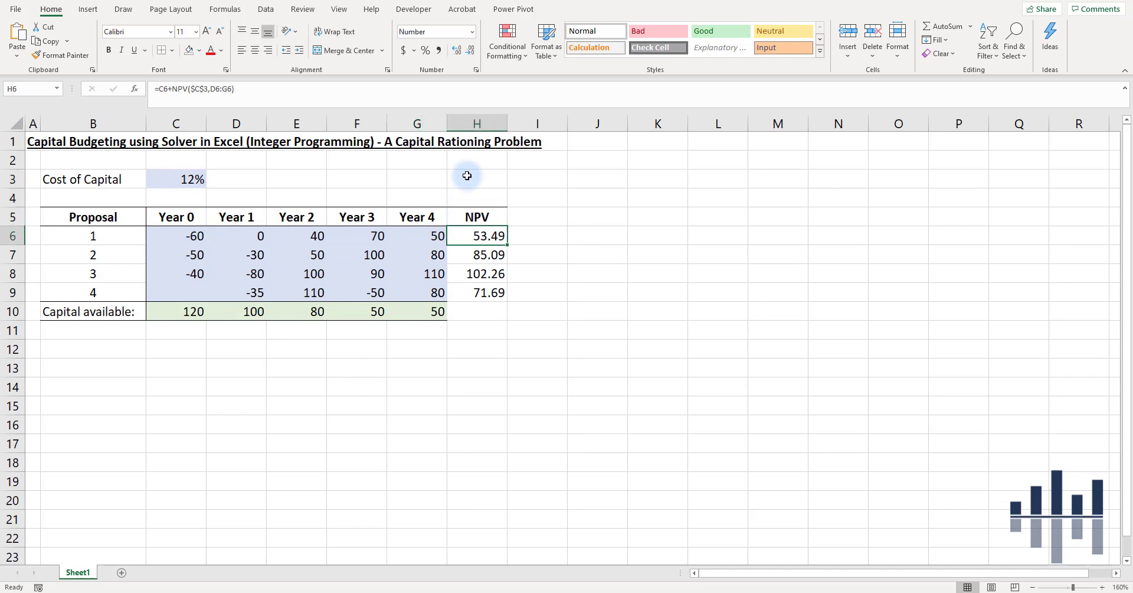
drag(407, 232, 448, 234)
Try an =XNPV entry above the NPV heading, then delete the resulting #NAME? error.
click(471, 197)
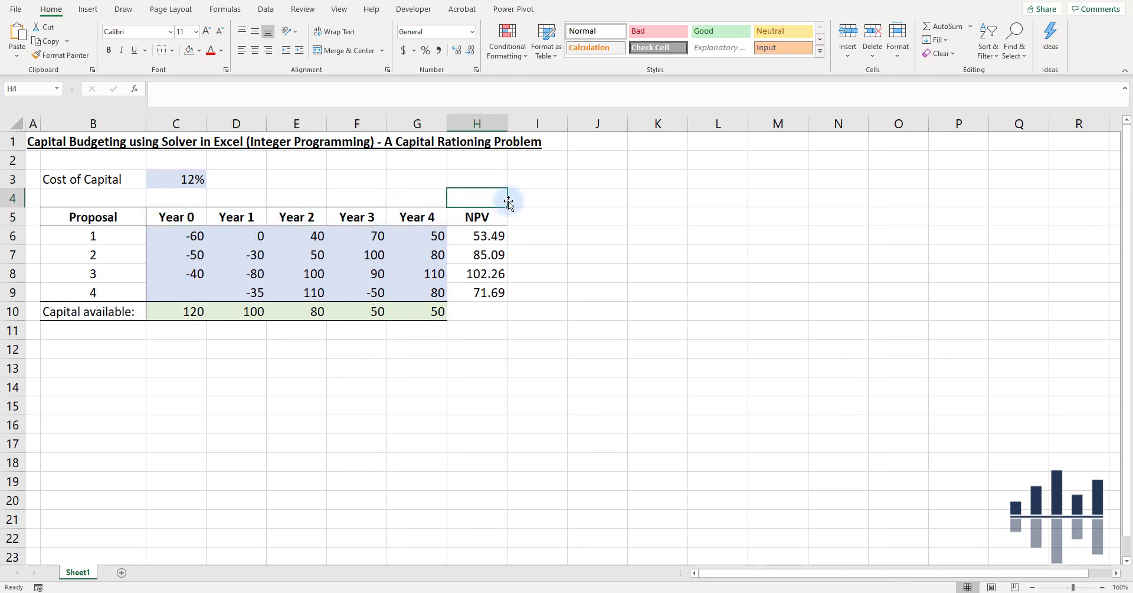
text(=xnp)
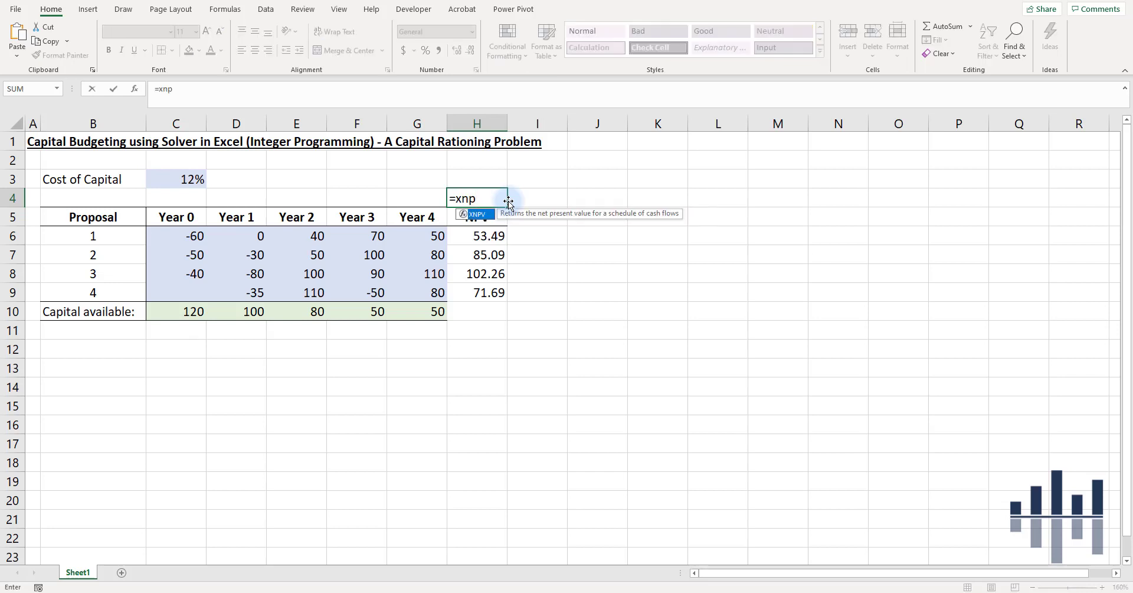
click(514, 235)
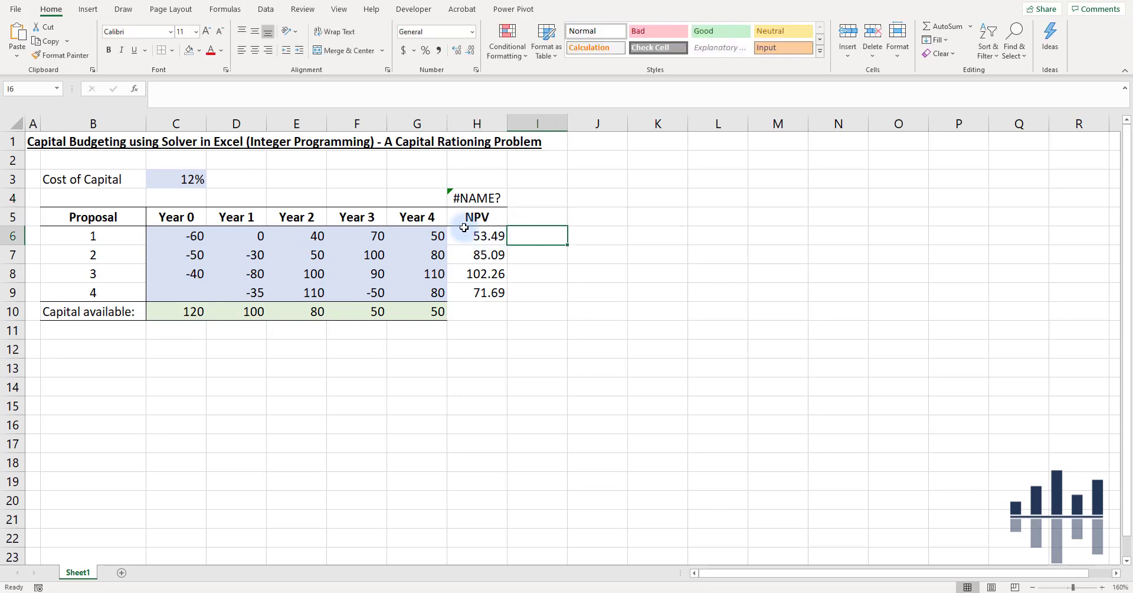
click(494, 200)
key(Delete)
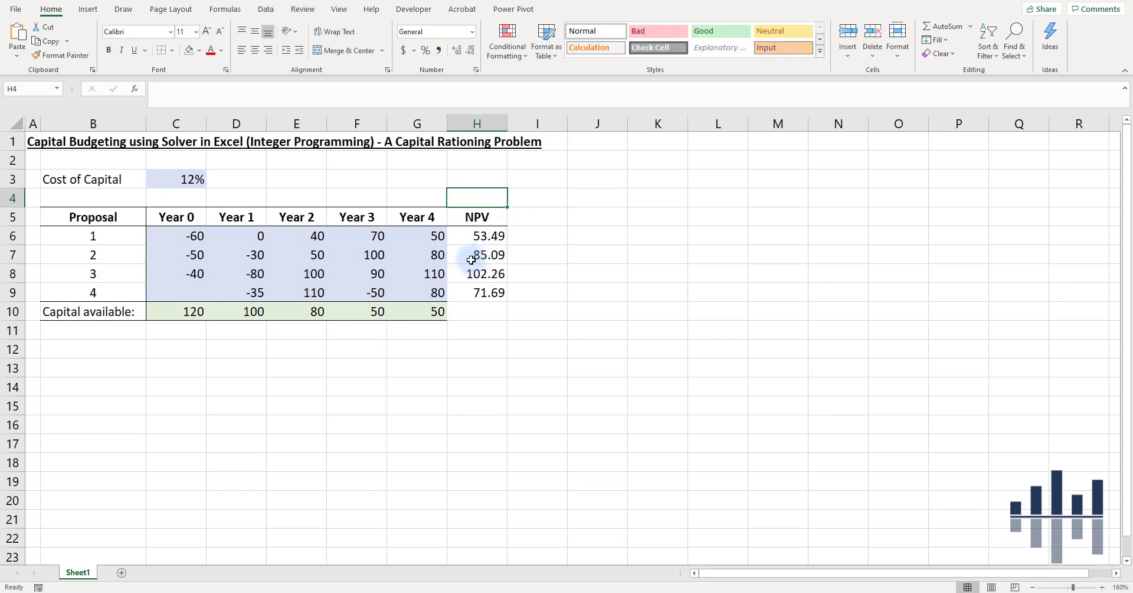
Make the NPV results 53.49, 85.09, 102.26 and 71.69 bold italic.
drag(481, 235, 485, 292)
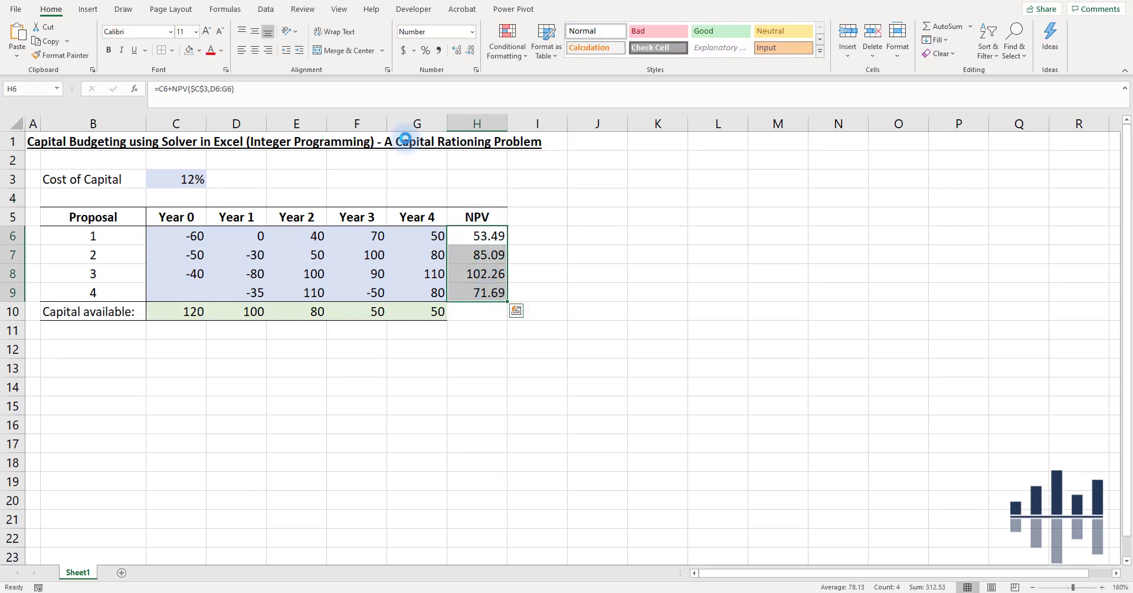
key(ctrl+b)
key(ctrl+i)
click(519, 273)
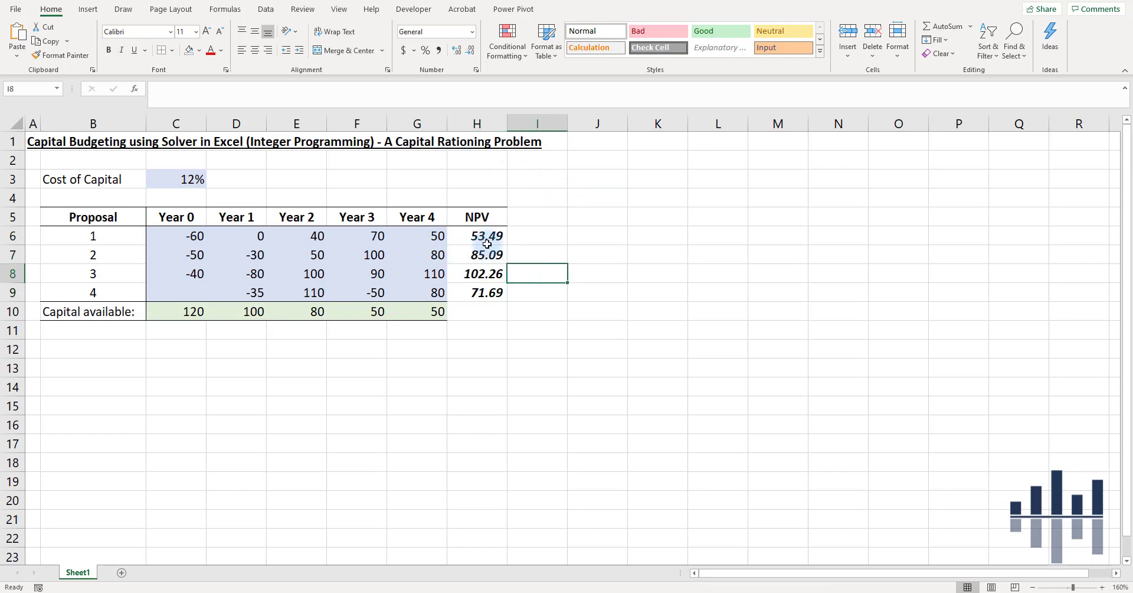
drag(486, 236, 485, 295)
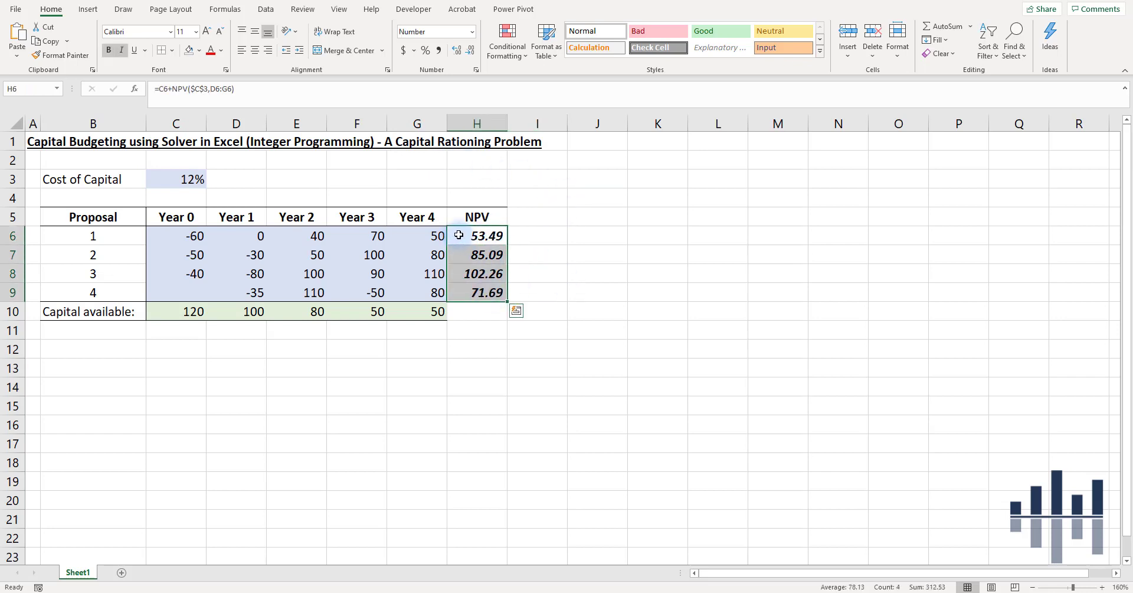
click(460, 235)
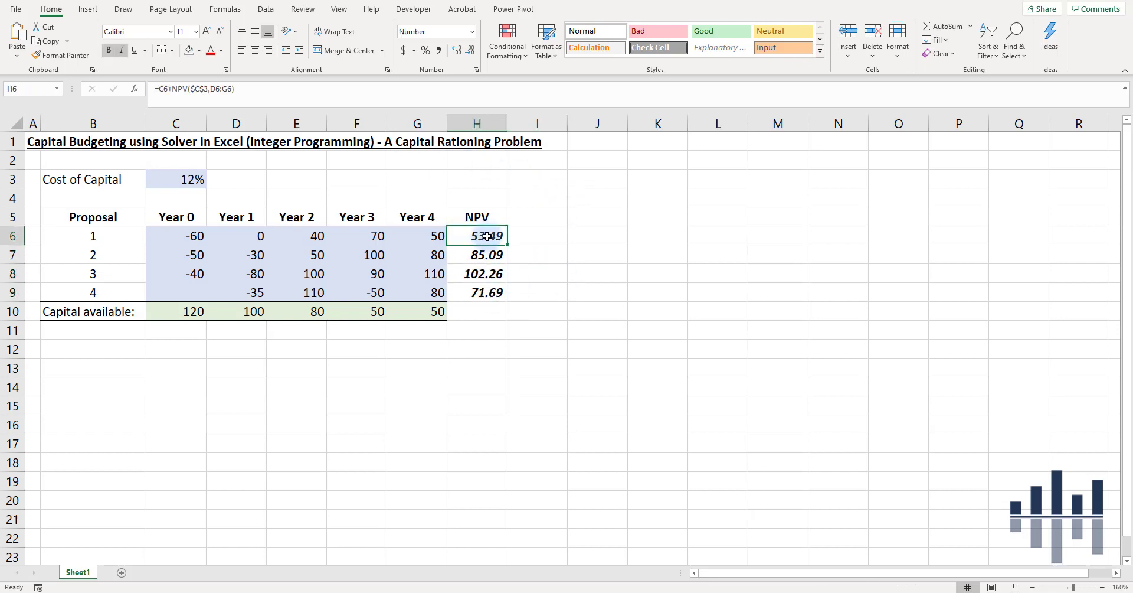
drag(486, 235, 486, 292)
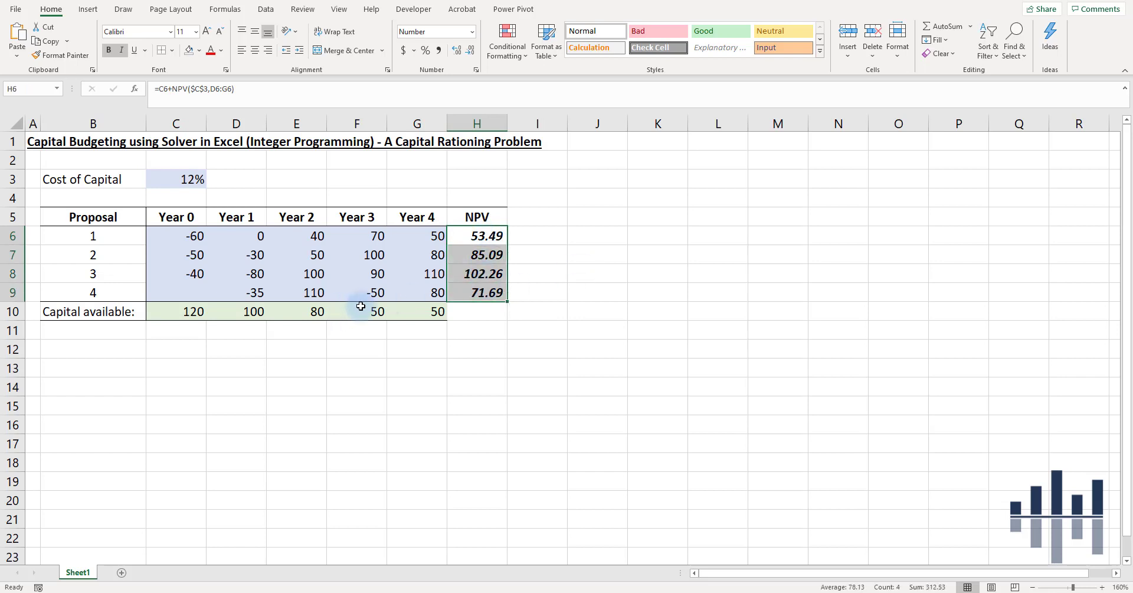
click(460, 303)
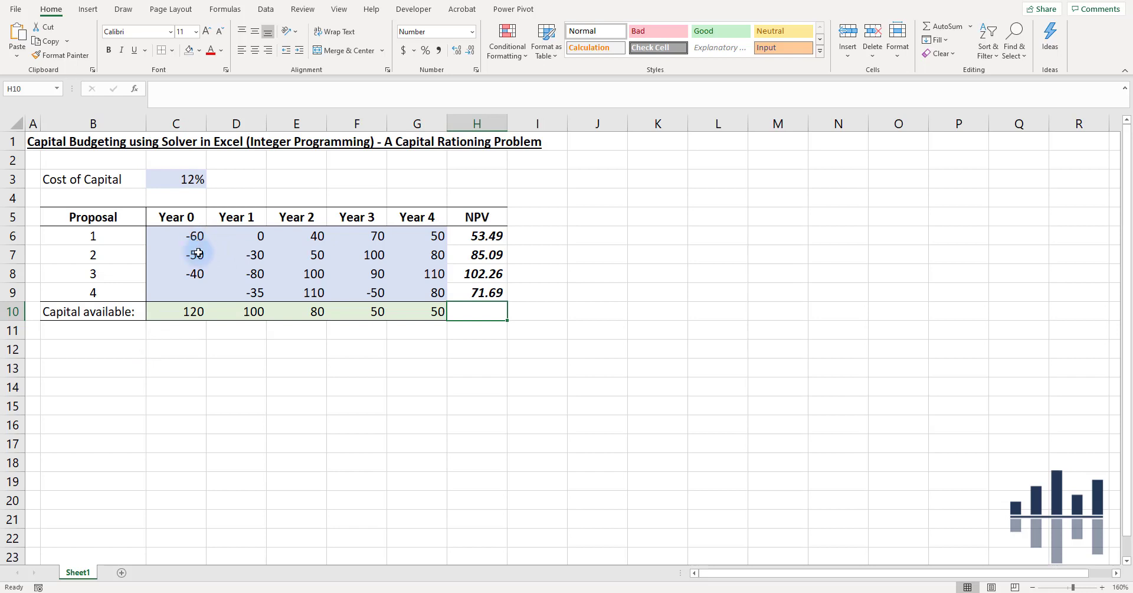
drag(194, 236, 190, 276)
ctrl+drag(251, 255, 239, 291)
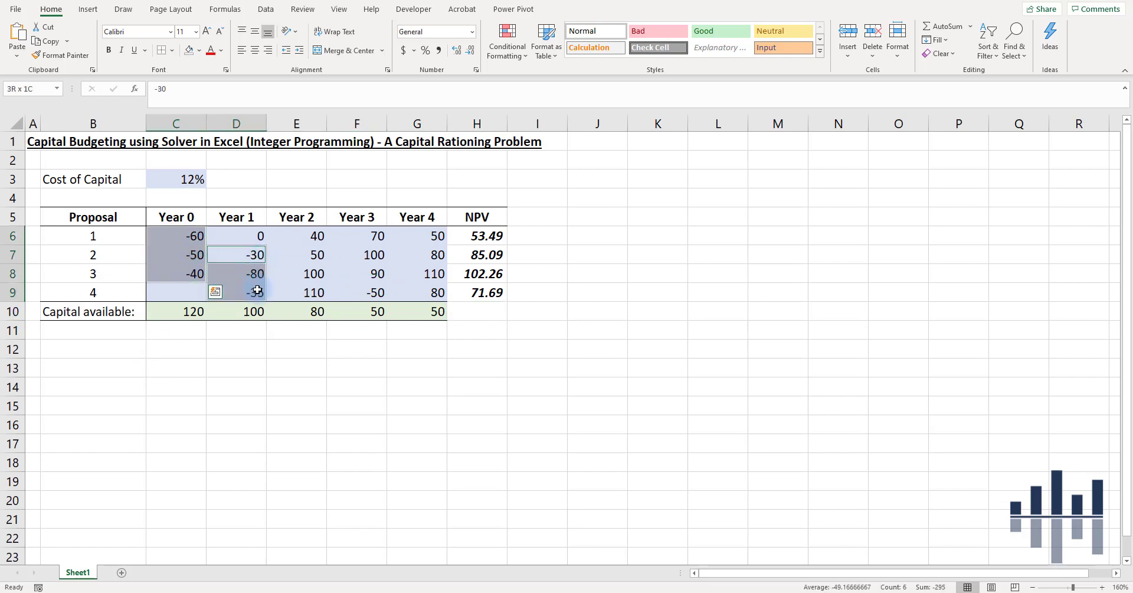
ctrl+click(366, 292)
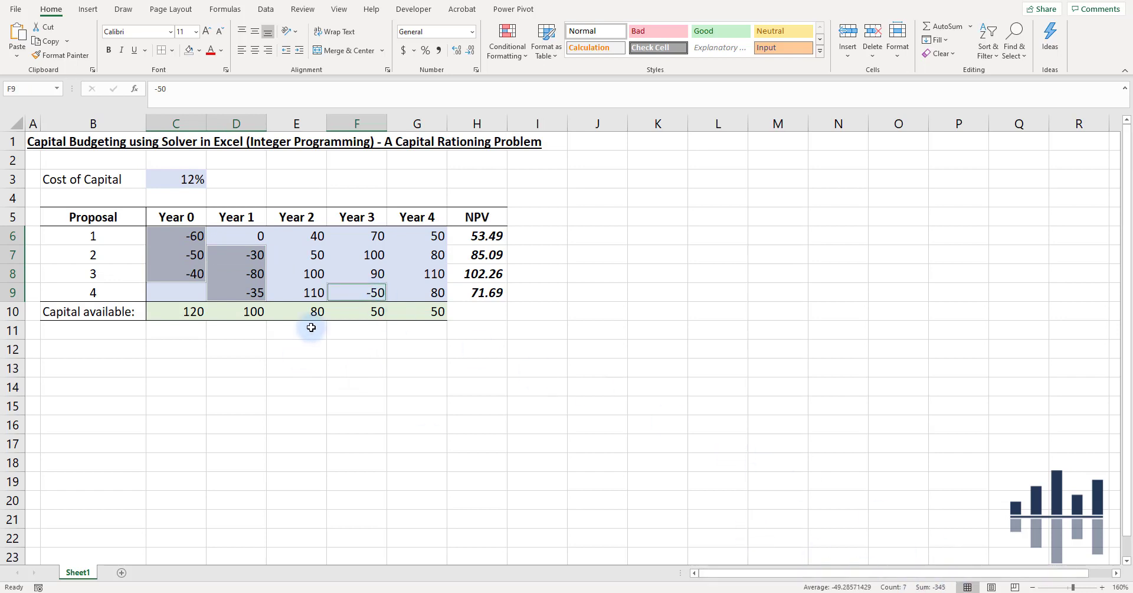
drag(173, 310, 406, 304)
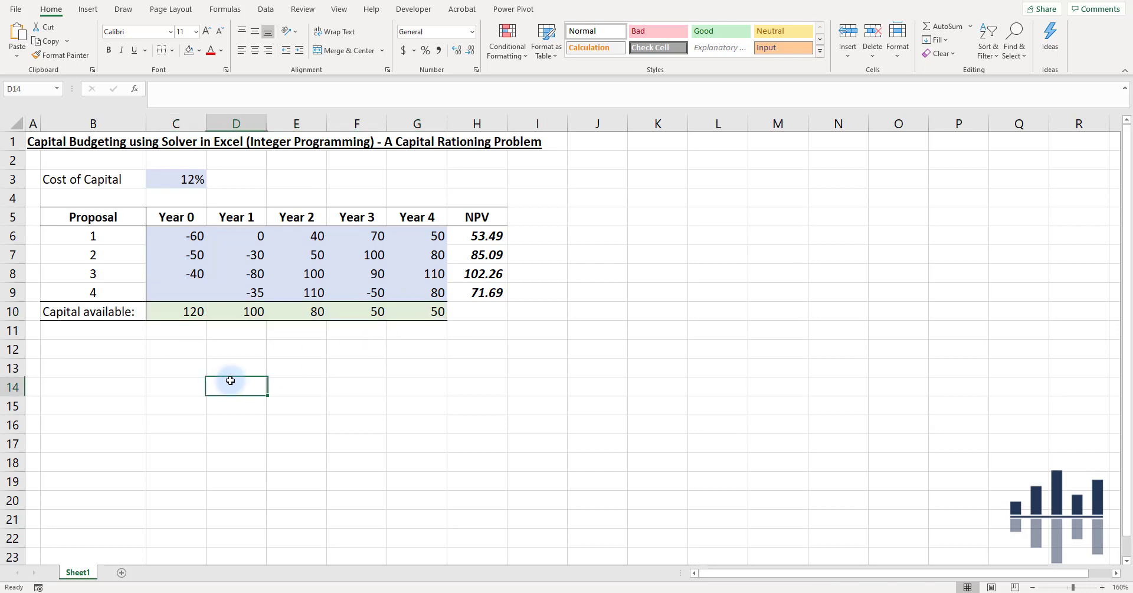
drag(185, 230, 180, 311)
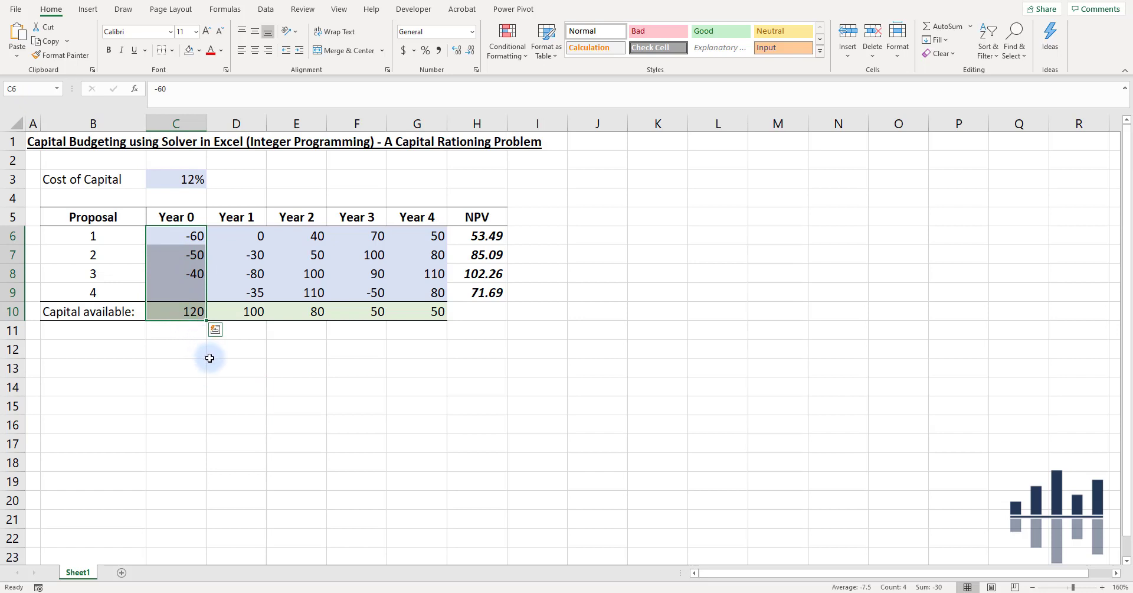
click(200, 367)
drag(183, 239, 184, 273)
click(165, 329)
drag(177, 235, 180, 271)
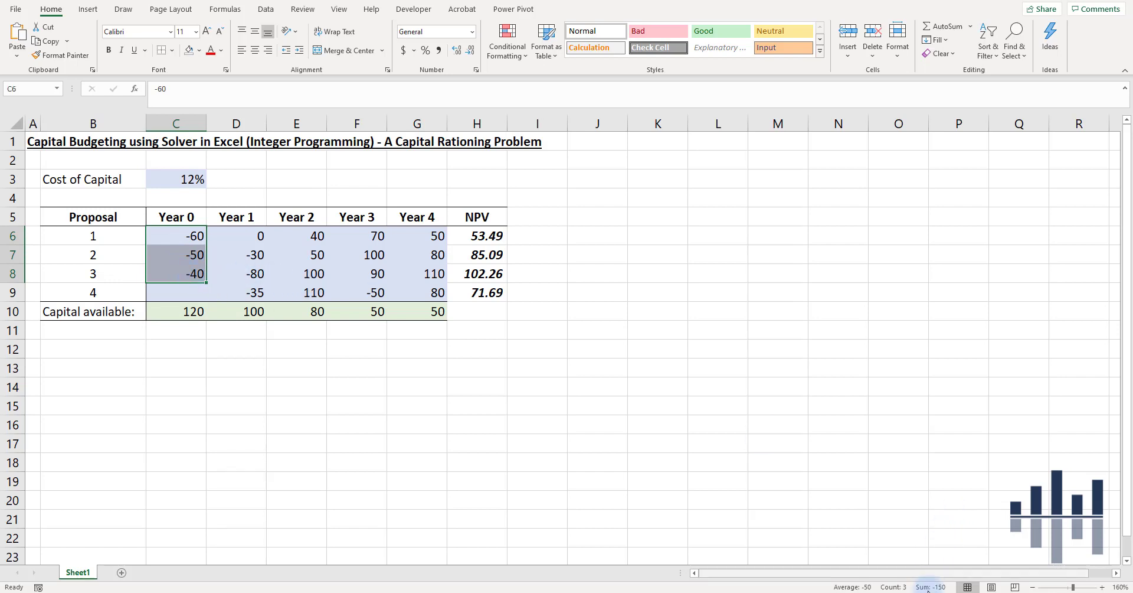
click(185, 313)
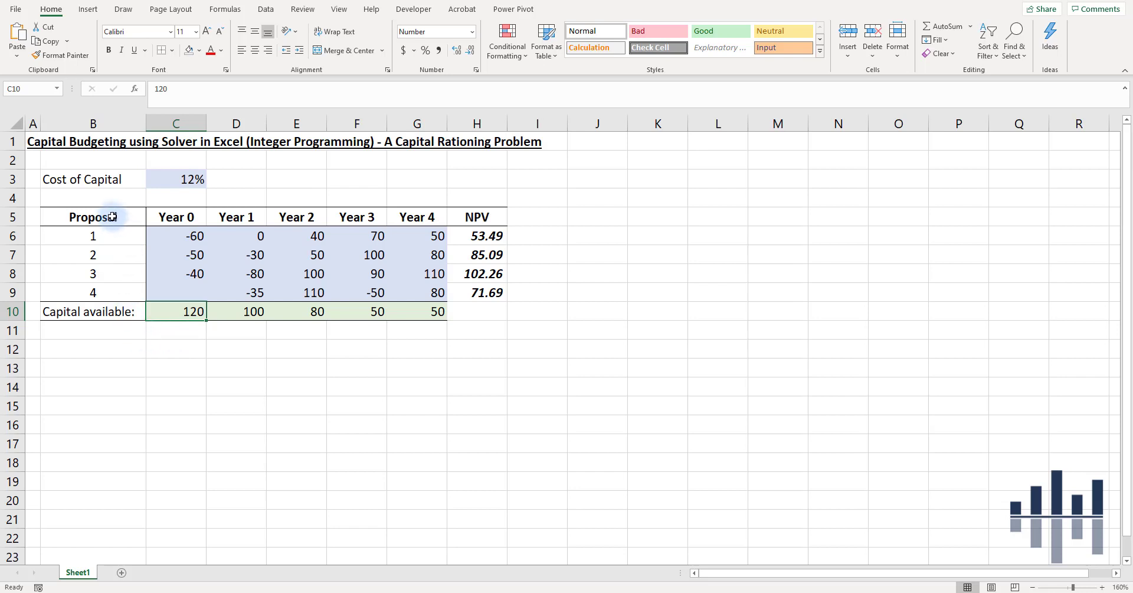
Copy the proposal cash-flow table B5:G9 and paste it at B13.
drag(114, 216, 435, 296)
key(ctrl+c)
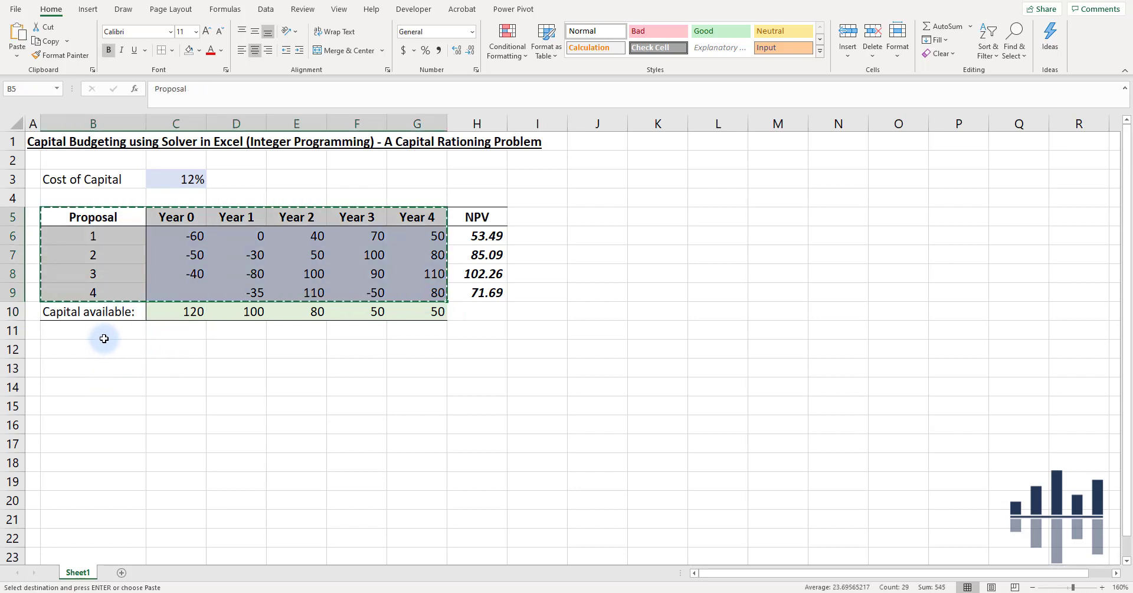
click(101, 334)
click(102, 366)
key(ctrl+v)
Title the copy 'Annual Capital Requirements' in C12 and clear its values C14:G17.
click(193, 342)
text(Annu)
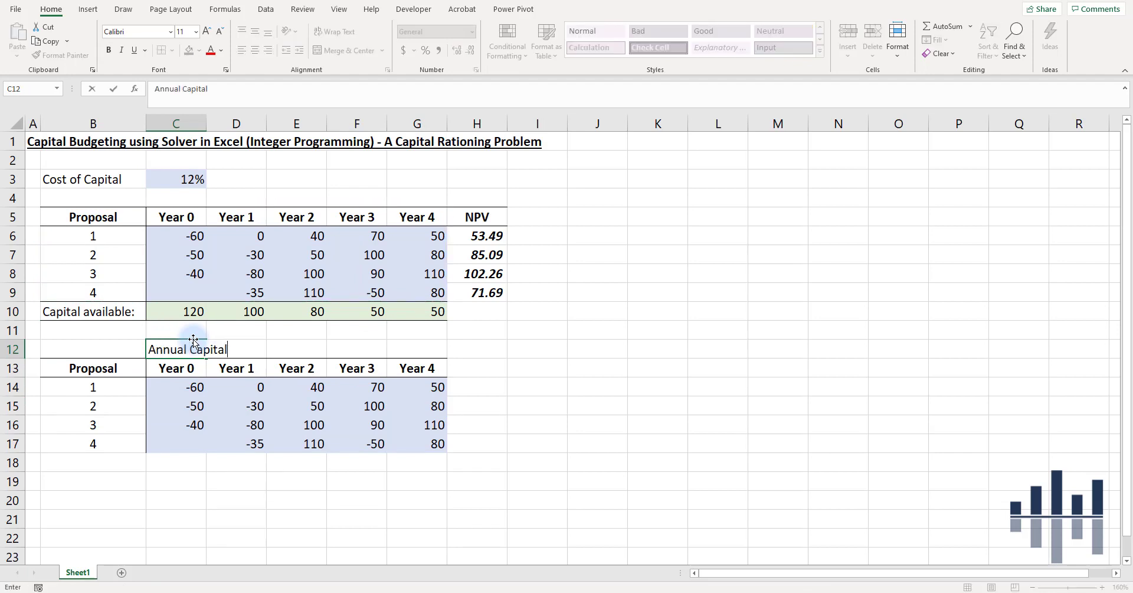
drag(180, 387, 437, 444)
key(Delete)
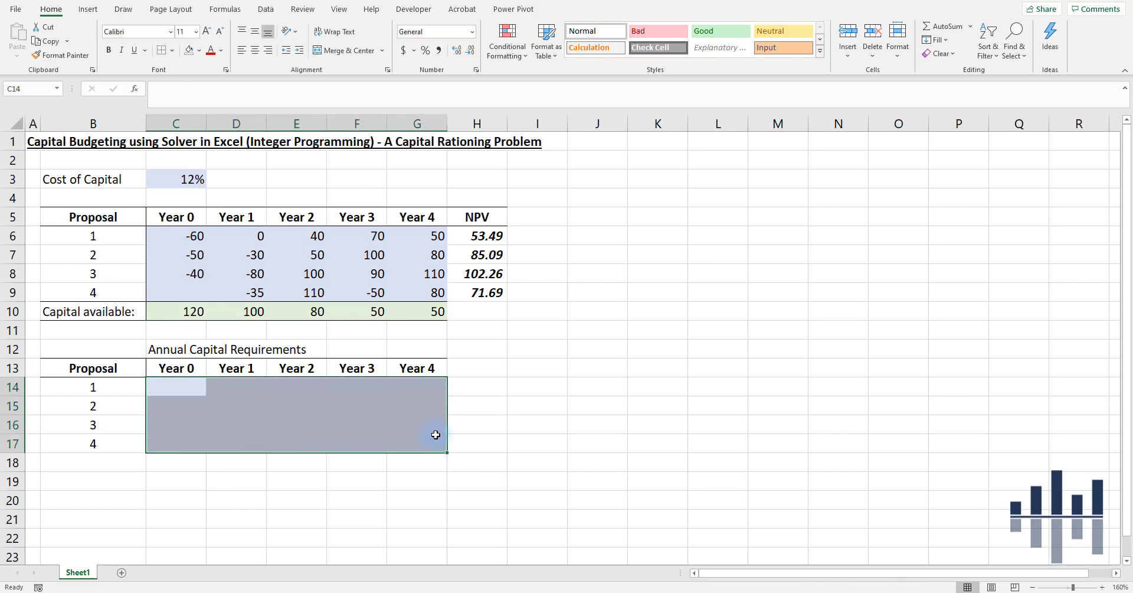
click(285, 394)
click(180, 386)
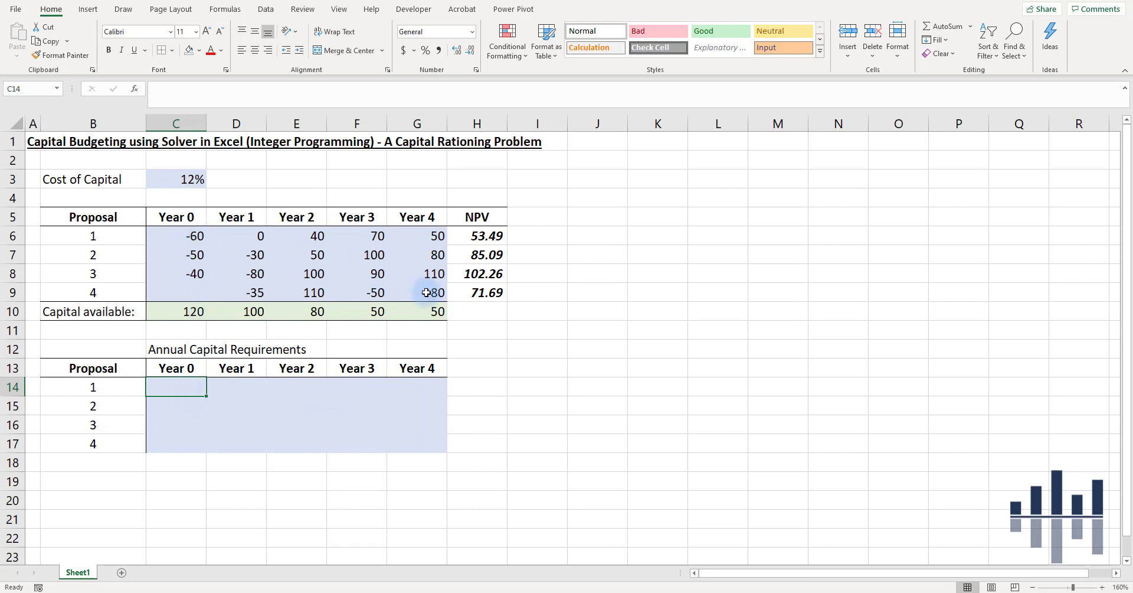
Enter =IF(C6<0,ABS(C6),"") in C14 to show proposal 1's Year 0 outflow as positive.
text(=IF()
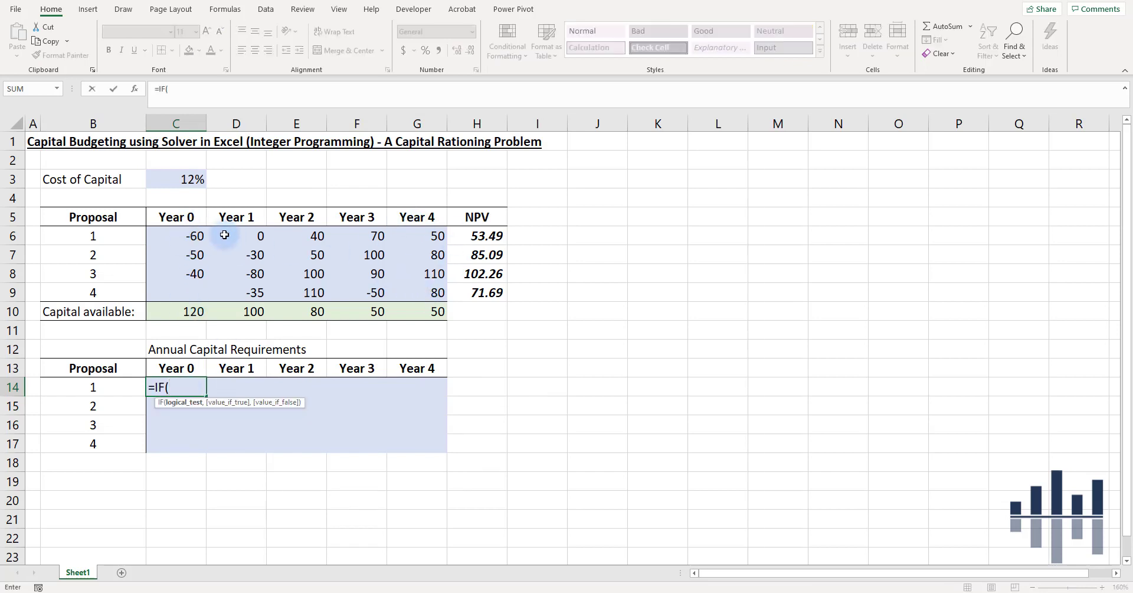
click(183, 237)
text(<0,ABS()
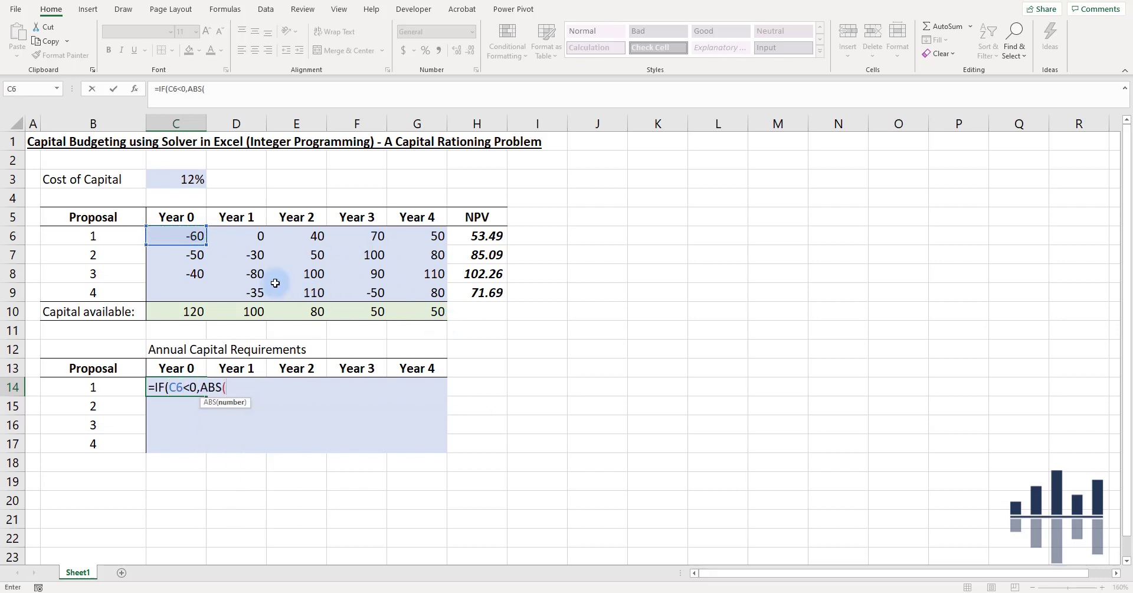
click(197, 234)
text(),)
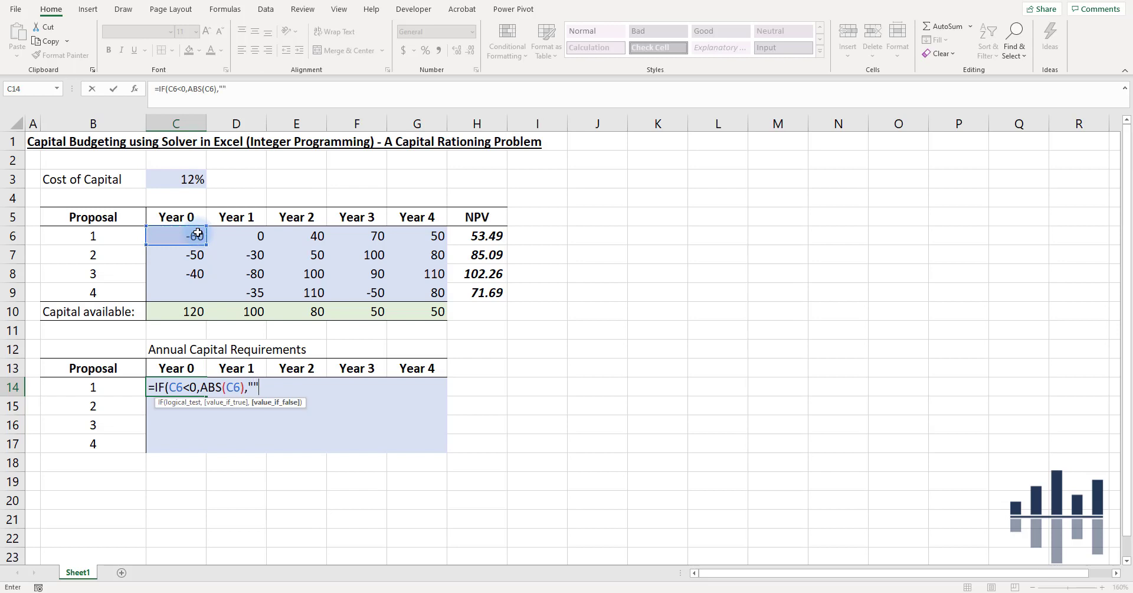
text(""))
key(Return)
Copy the formula across C14:G17, giving positive outflows like 60, 50 and 40.
click(195, 387)
key(ctrl+c)
drag(177, 387, 417, 436)
key(ctrl+v)
click(503, 402)
click(236, 406)
key(Escape)
drag(177, 387, 401, 437)
click(475, 363)
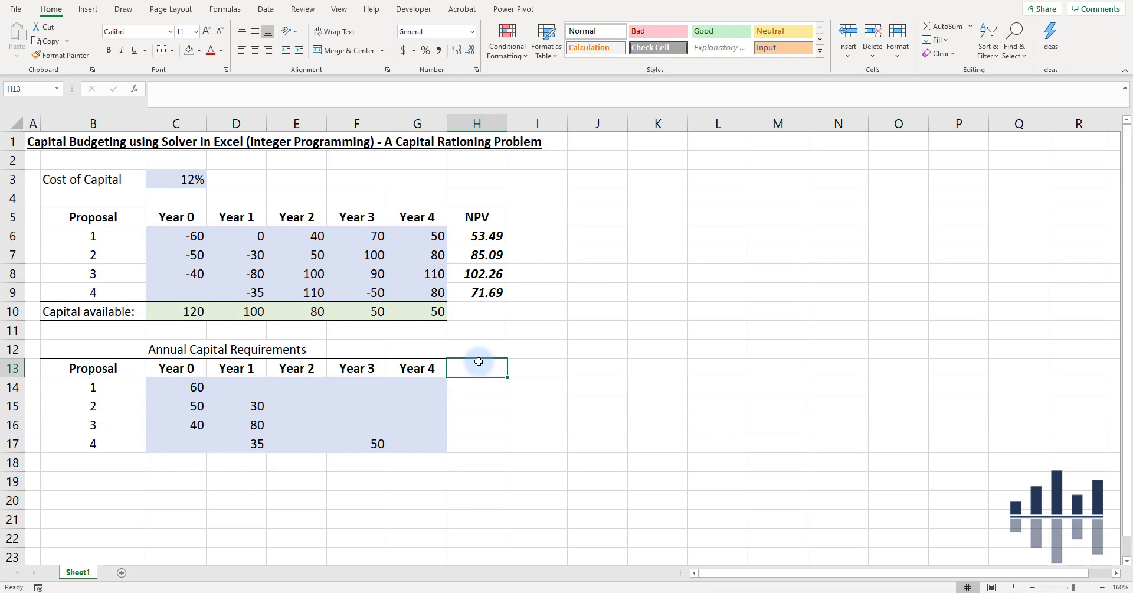
Add a 'Select' header in H13 with a bottom border.
text(Select)
key(Return)
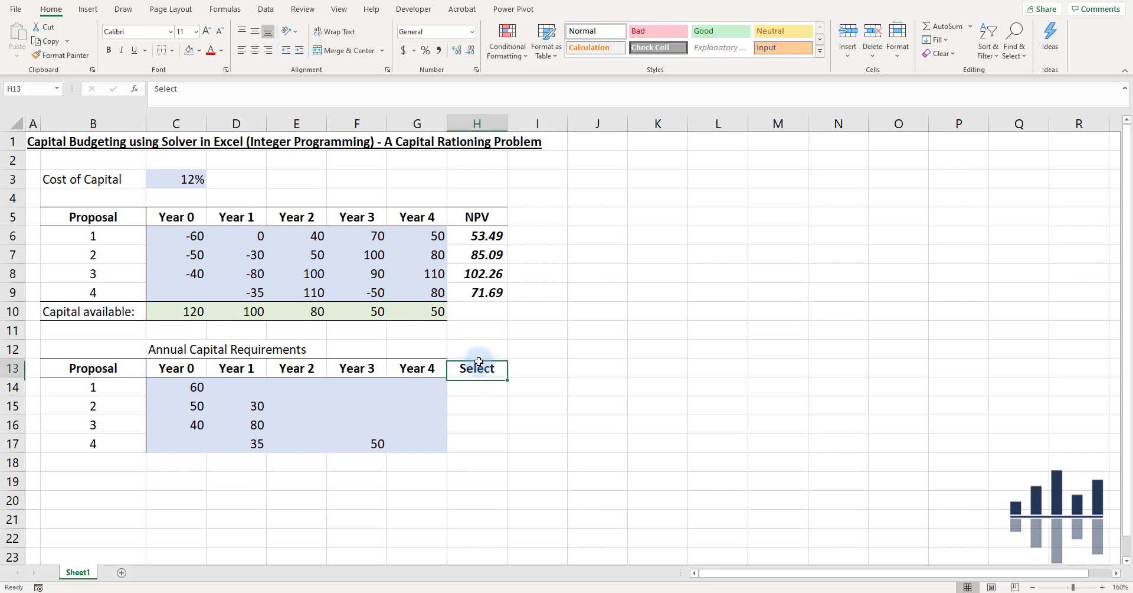
click(537, 330)
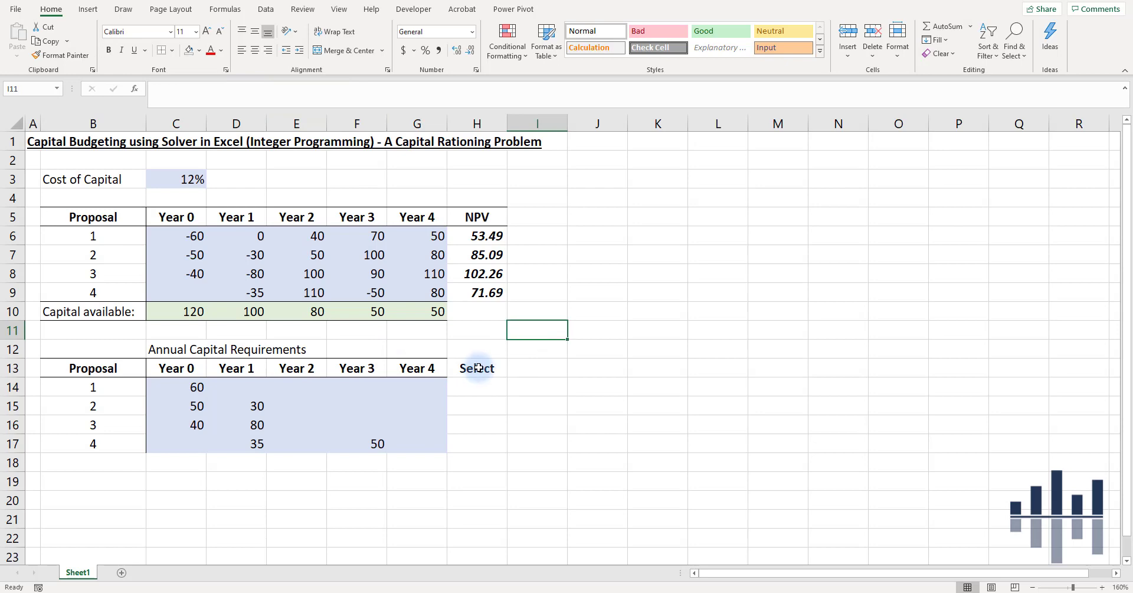
click(478, 368)
click(172, 51)
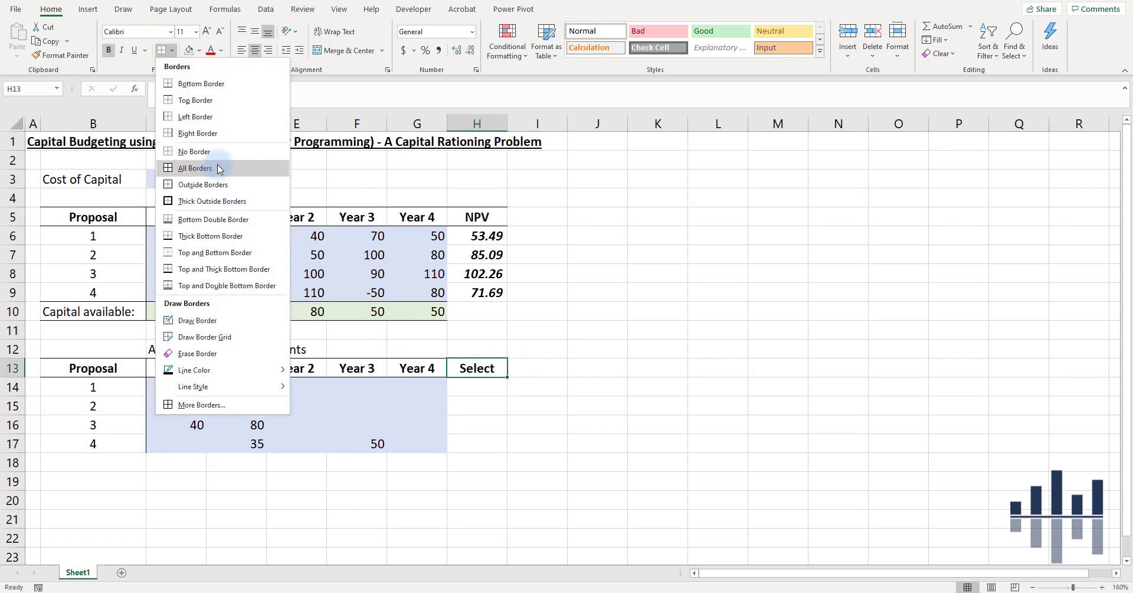
click(232, 84)
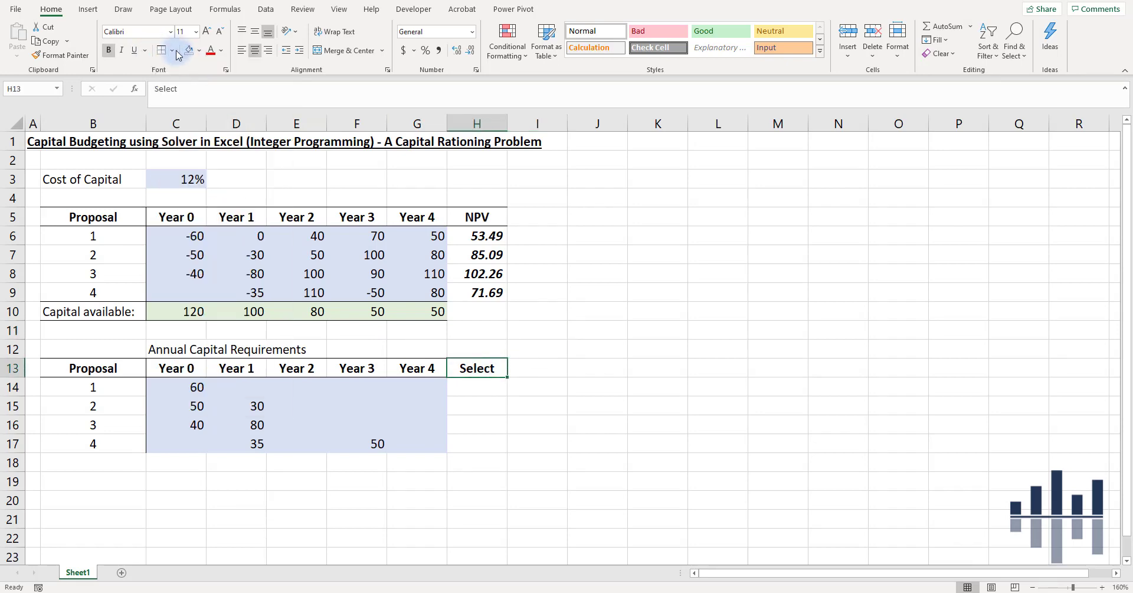
click(172, 51)
click(551, 213)
click(597, 274)
Enter 1 as the Select value for each proposal.
click(467, 387)
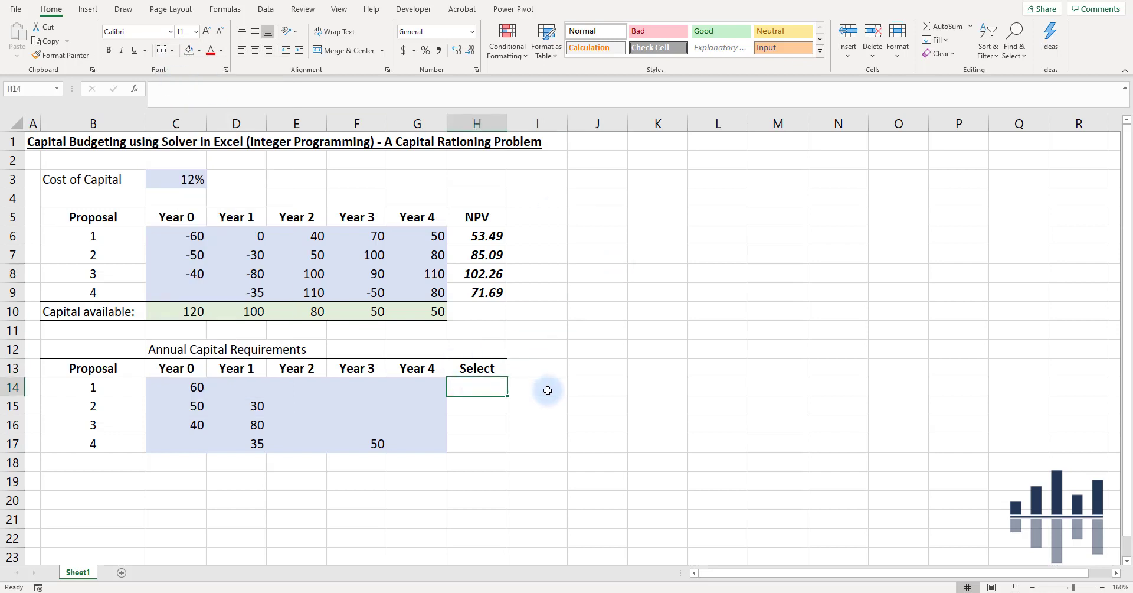
text(1)
key(Return)
text(1)
key(Return)
text(1)
key(Return)
text(1)
key(Return)
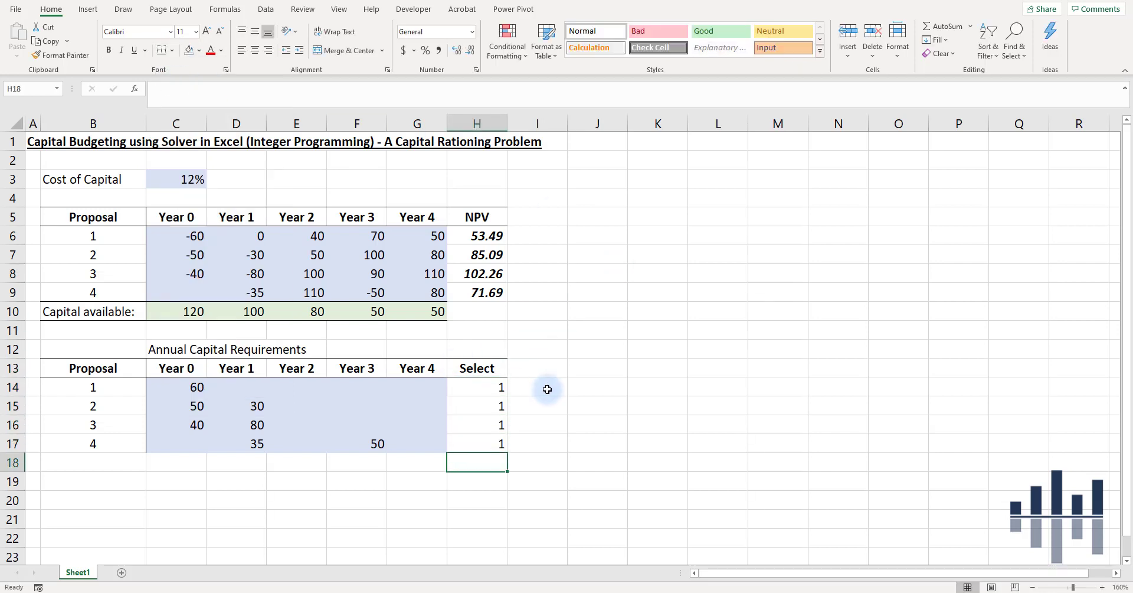
click(499, 390)
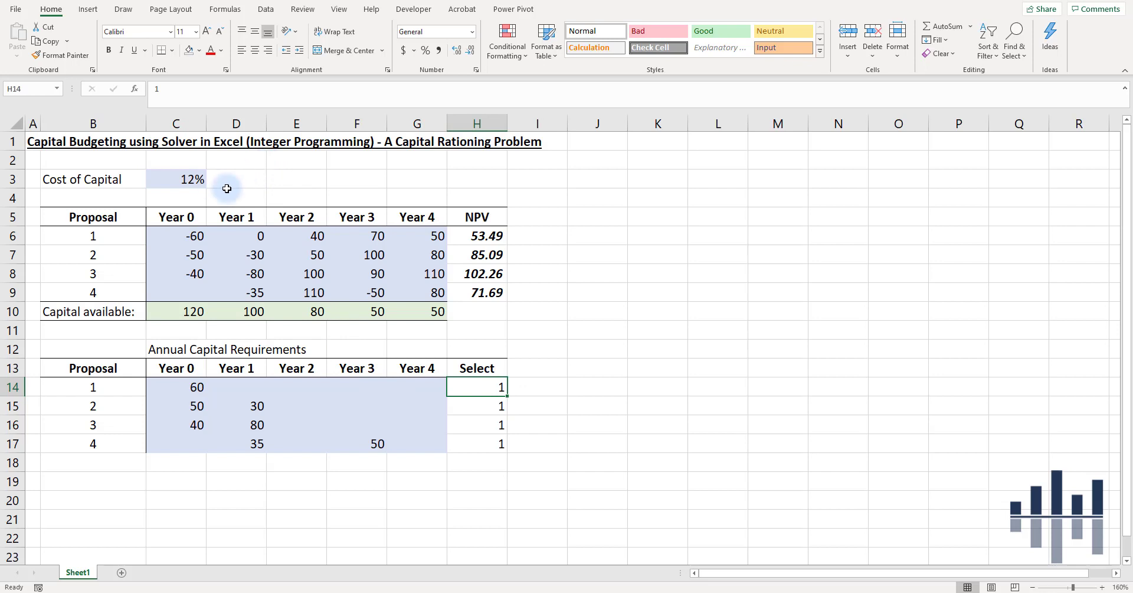
Label row 18 'Capital Required' and give the row a top border.
click(117, 460)
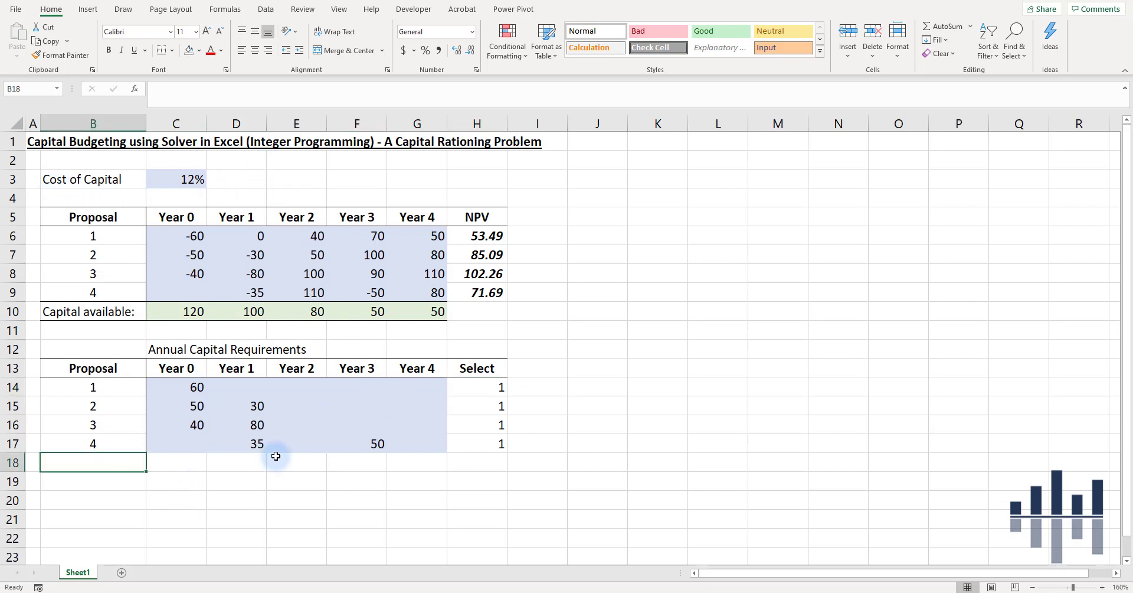
text(Capital Required)
key(Return)
key(Up)
key(Up)
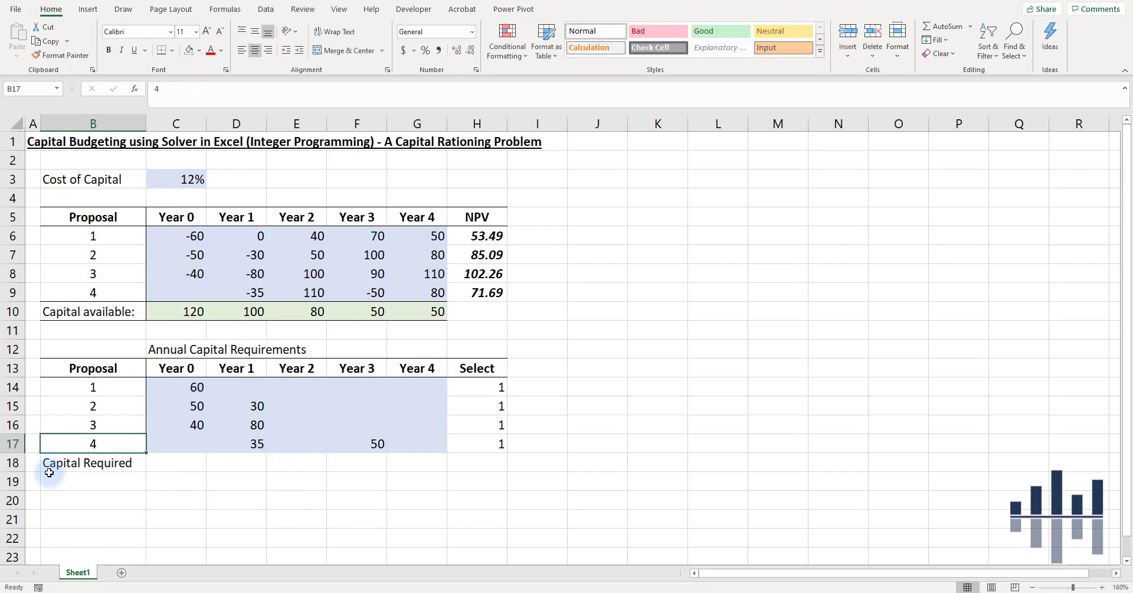
drag(94, 464, 502, 463)
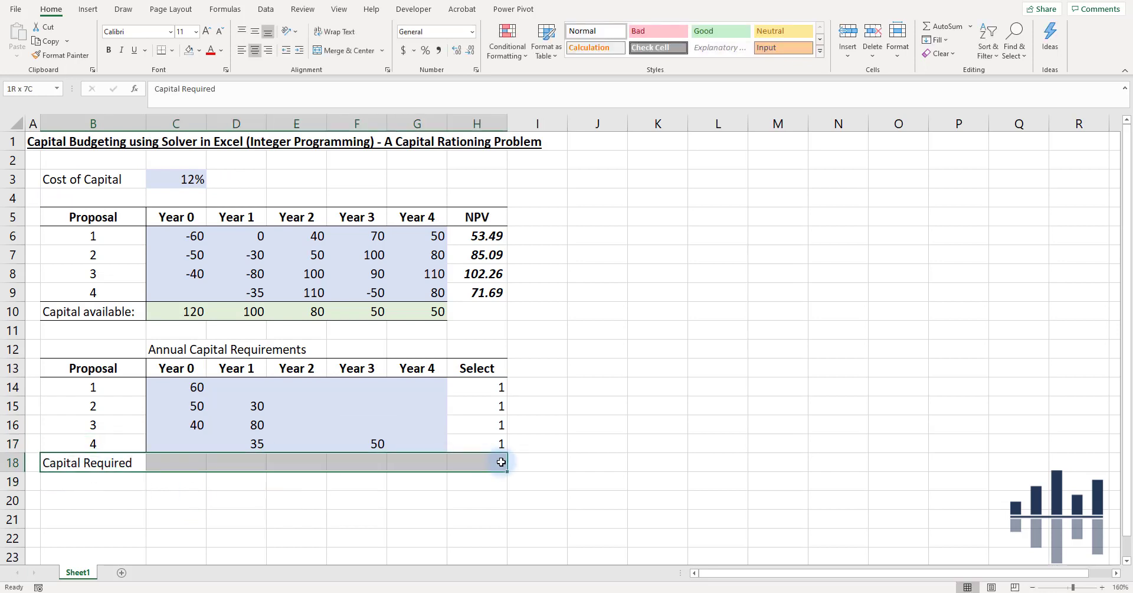
click(173, 50)
click(202, 91)
click(354, 386)
Enter a SUMPRODUCT in C18 of the absolute Select range and Year 0 requirements.
click(192, 461)
text(=sump)
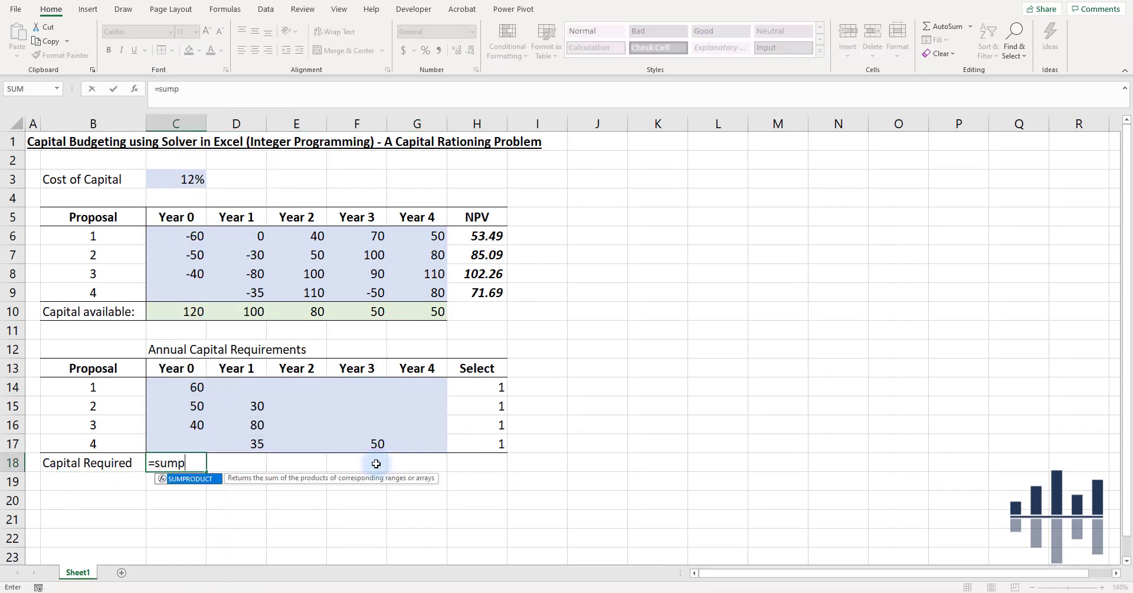
key(Tab)
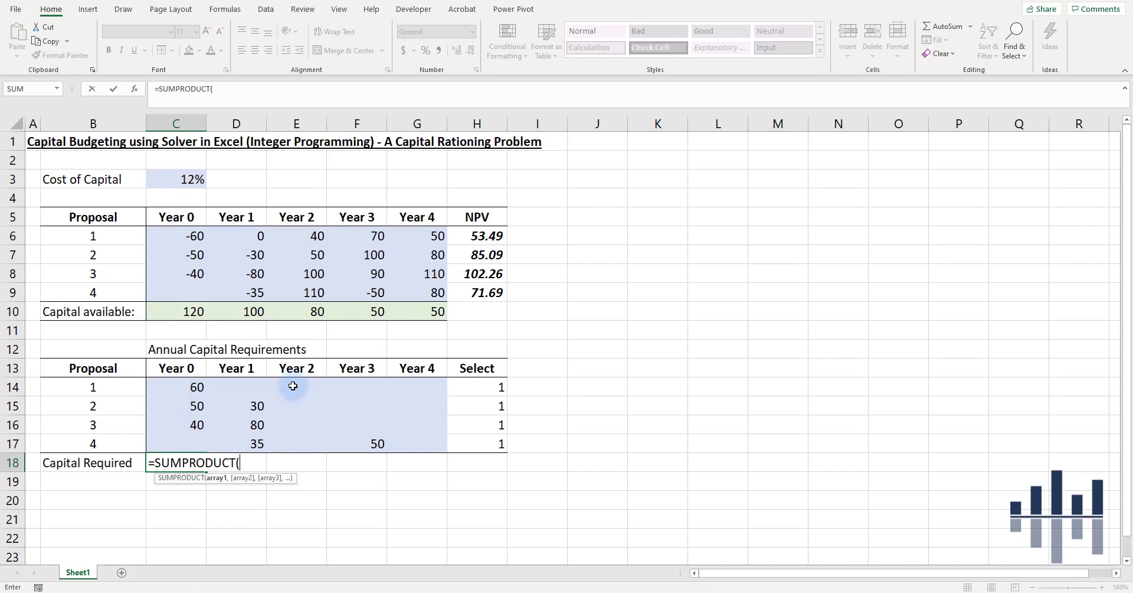
drag(499, 384, 491, 439)
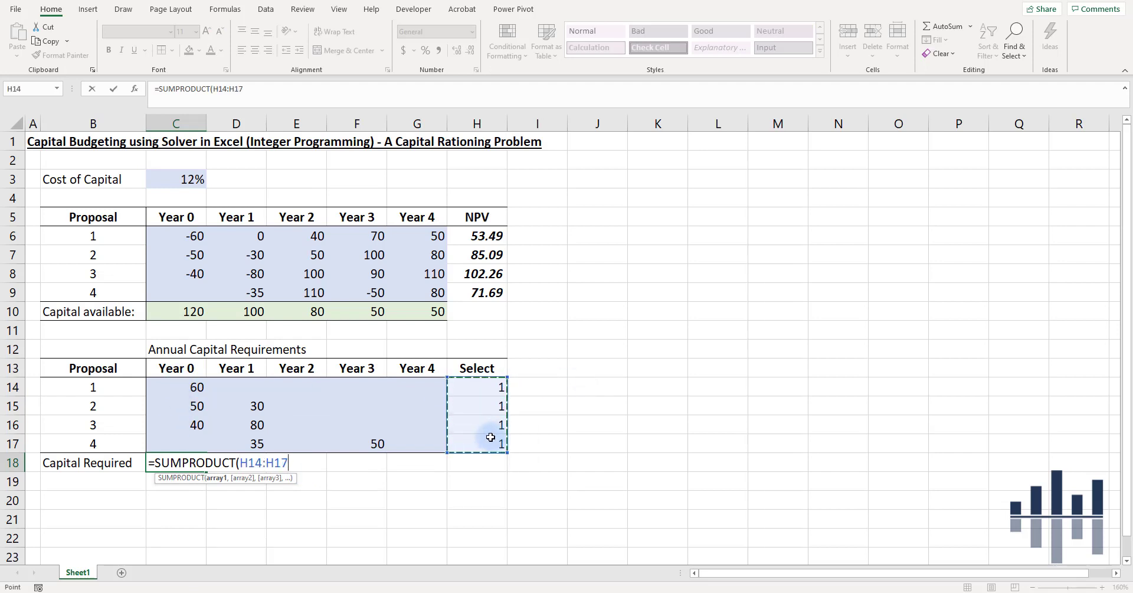
click(272, 93)
key(F4)
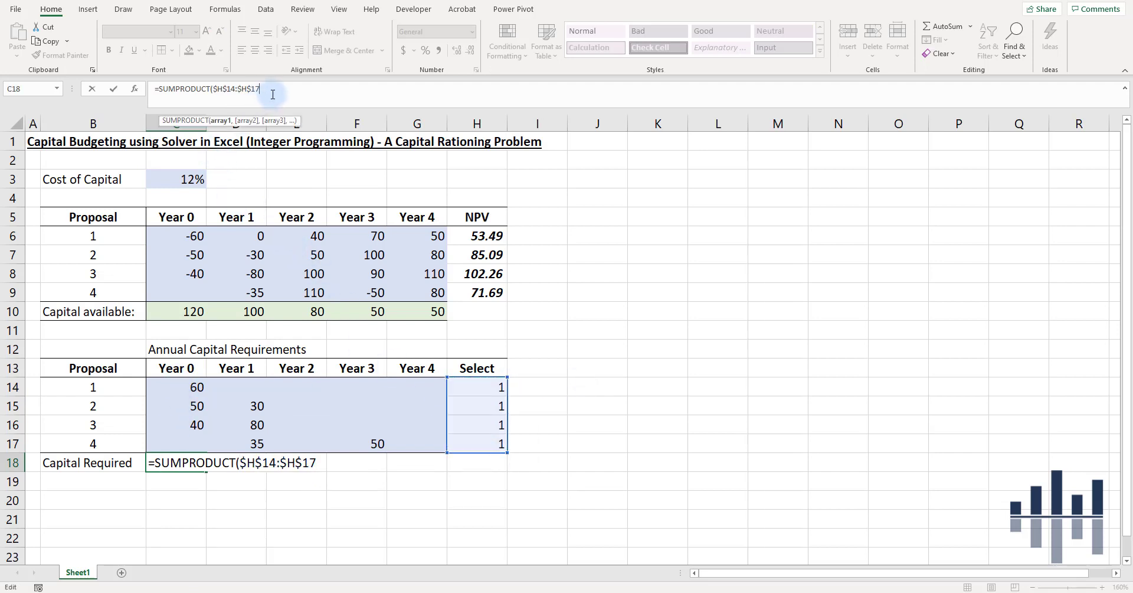
drag(170, 386, 178, 444)
key(Return)
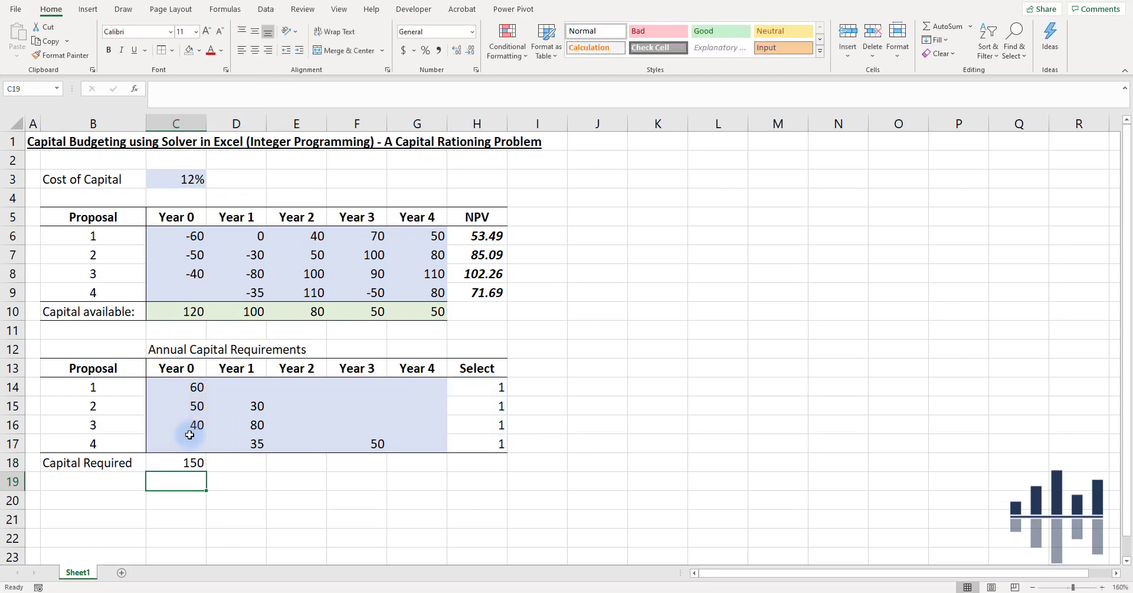
click(188, 462)
key(F2)
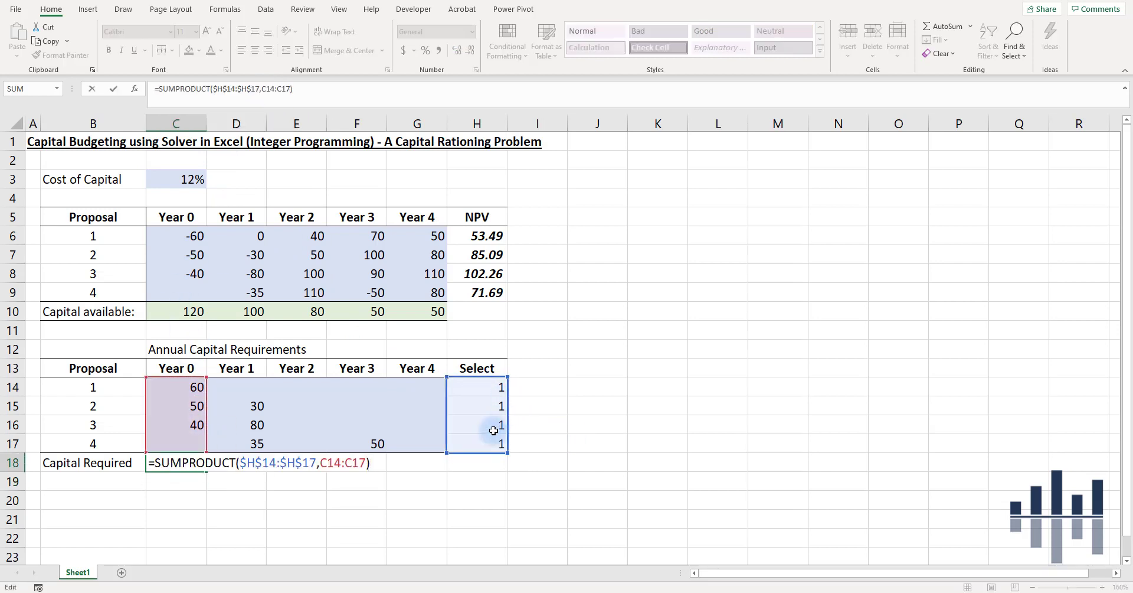
key(Escape)
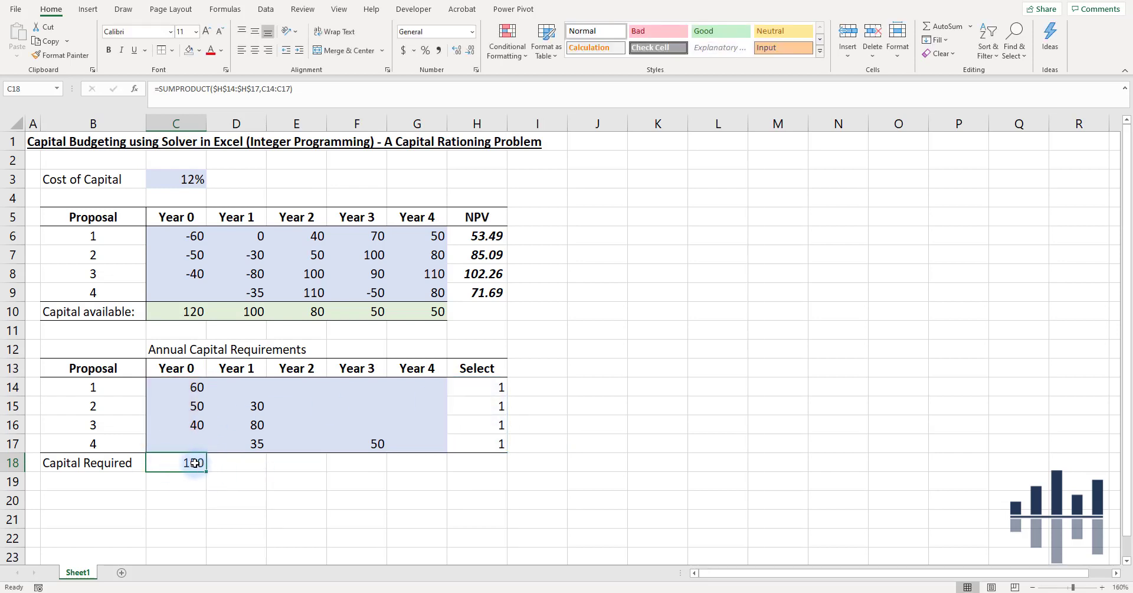
Fill the Capital Required formula right to G18 and check each year's formula.
drag(203, 462, 443, 464)
click(607, 459)
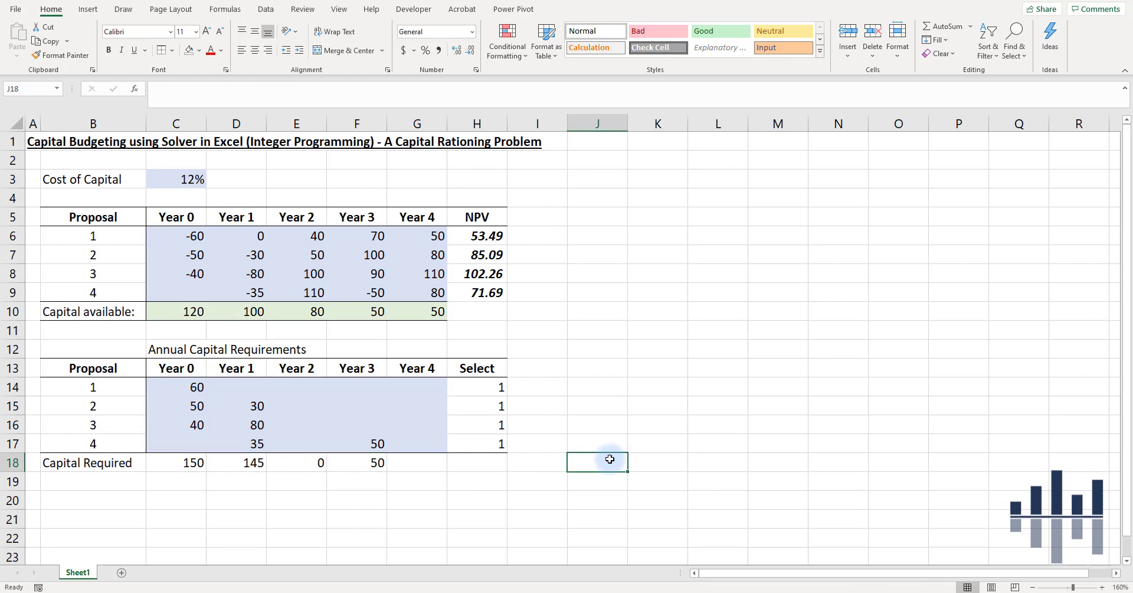
drag(189, 463, 431, 471)
double_click(236, 464)
key(Escape)
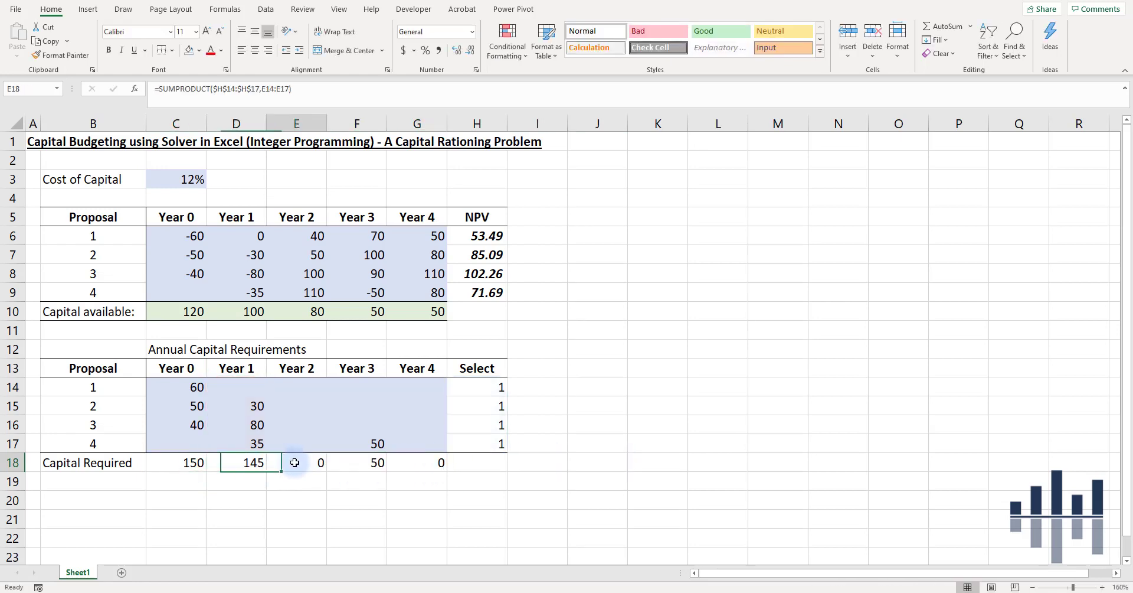
double_click(296, 463)
key(Escape)
double_click(373, 463)
key(Escape)
double_click(441, 463)
key(Escape)
Set proposal 2's Select value to 0, giving Capital Required 100, 115, 0, 50, 0.
click(490, 405)
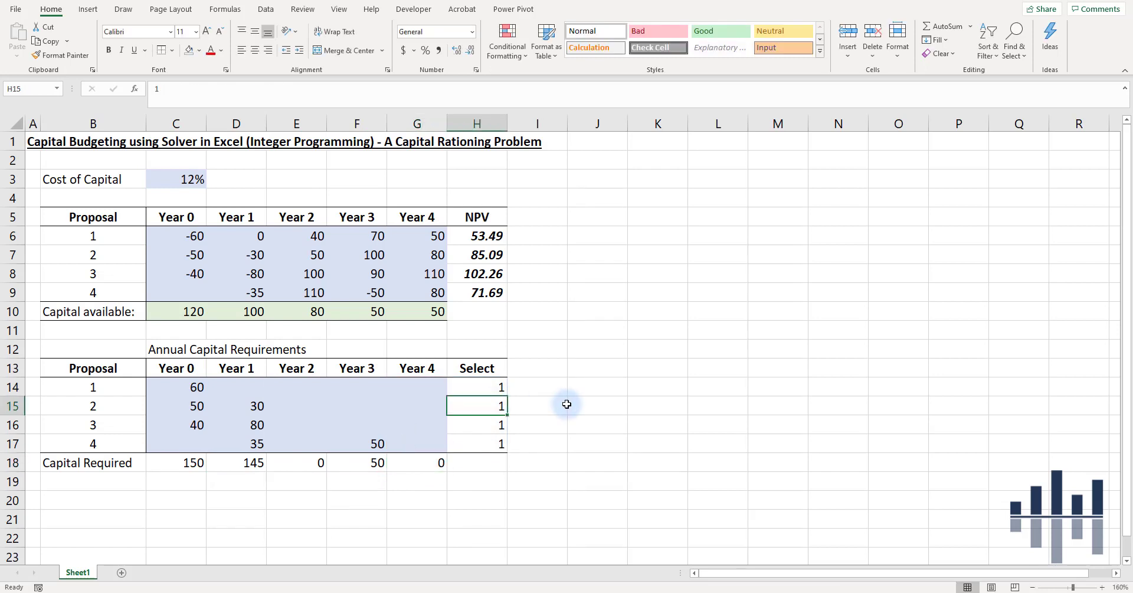
text(0)
click(567, 405)
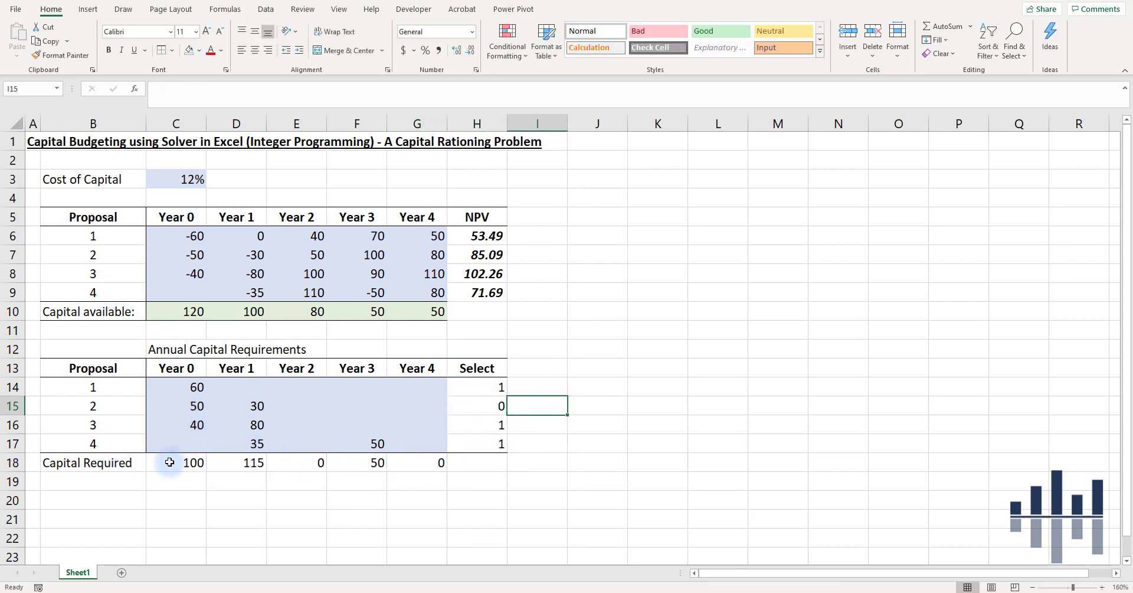
drag(169, 462, 392, 462)
Label row 19 'Flag' in B19.
click(174, 498)
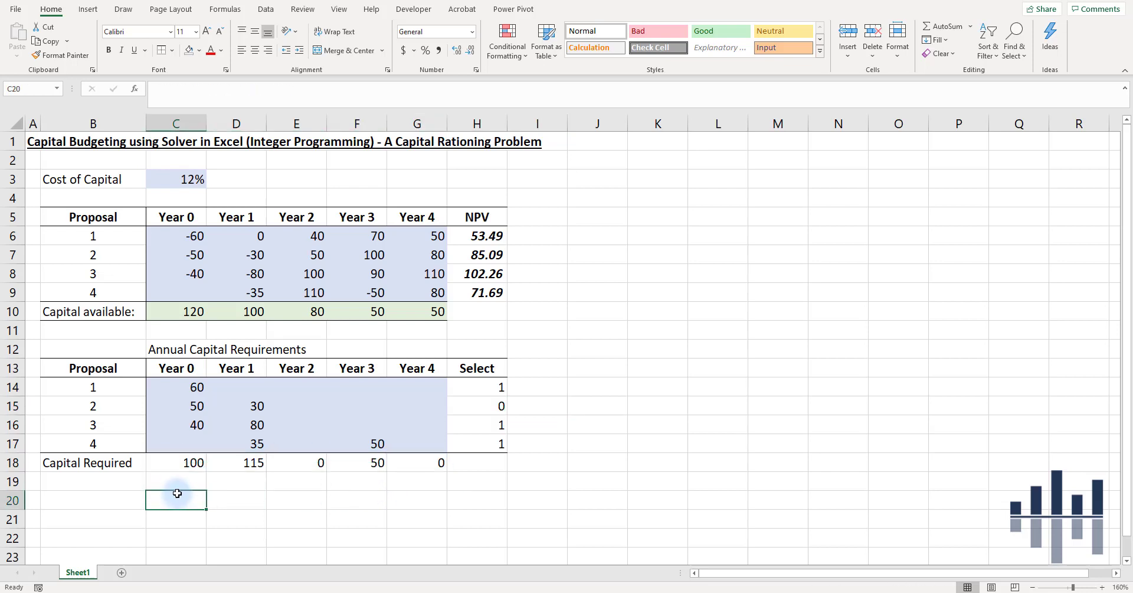
click(177, 462)
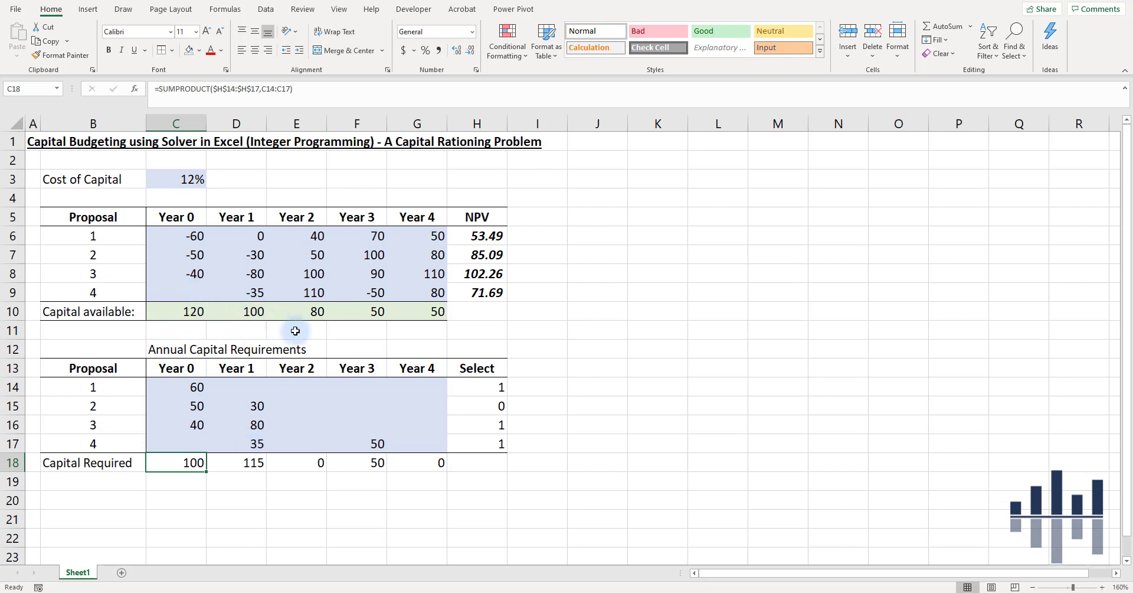
click(112, 481)
text(Flag)
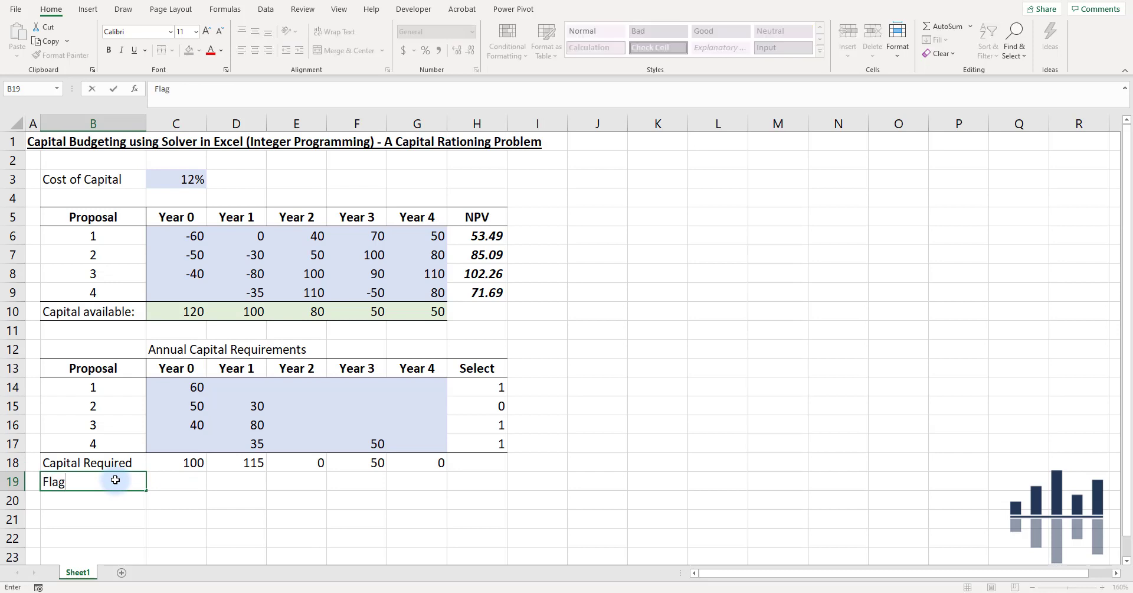
key(Tab)
Enter =IF(C18<=C10,"Y","N") in C19, returning Y for Year 0.
text(=IF()
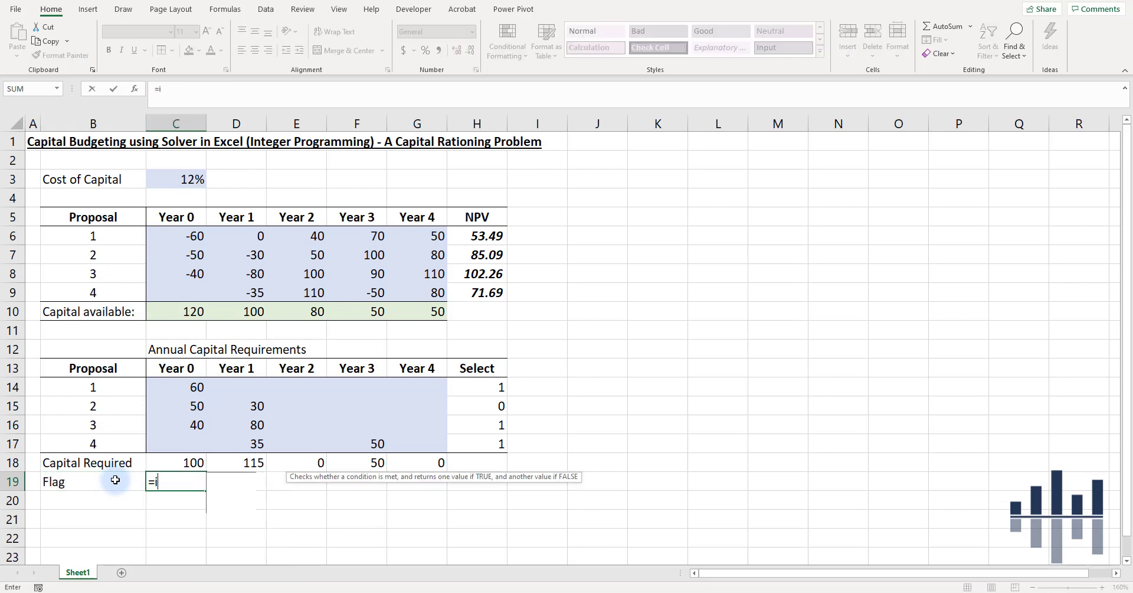
click(198, 464)
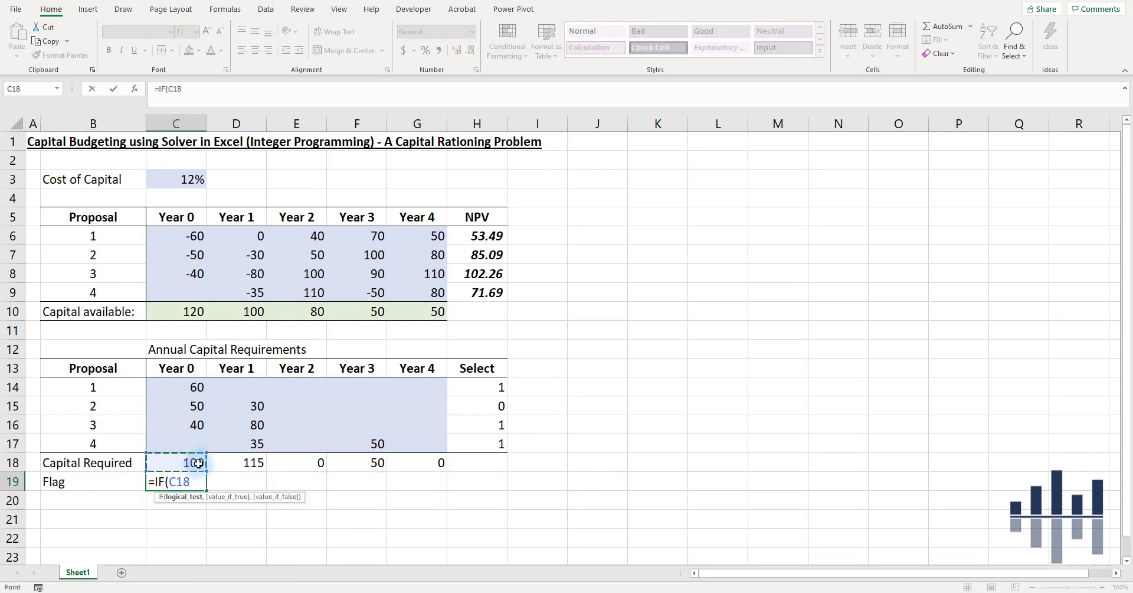
click(194, 311)
text(,"Y",)
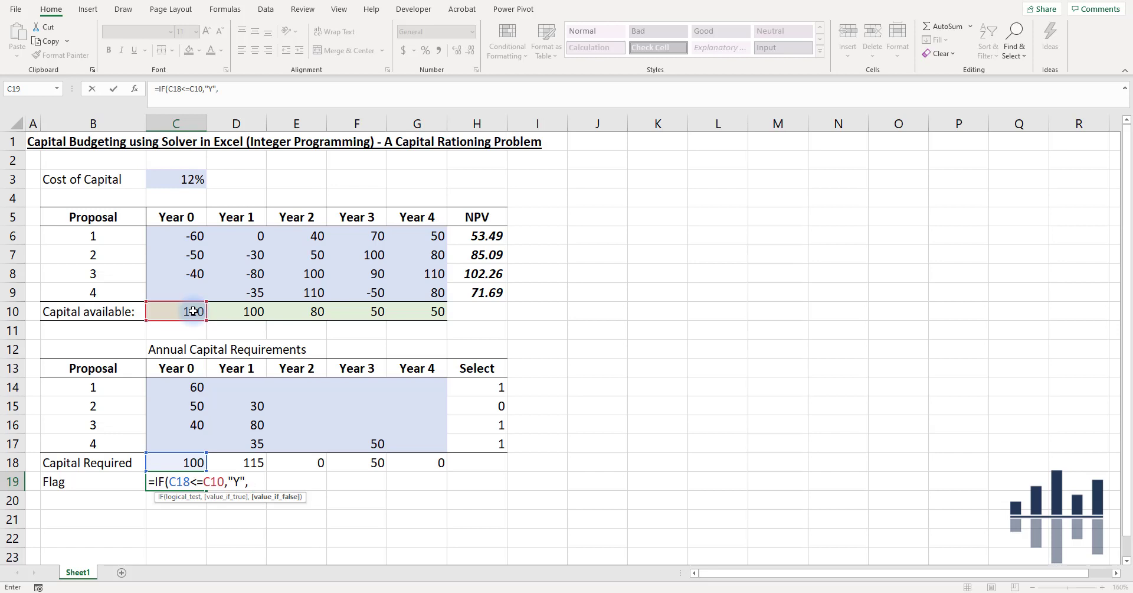
text("N"))
key(Return)
key(Up)
Add a Text that Contains rule shading Y flags with green fill and dark green text.
click(509, 48)
mouse_move(567, 79)
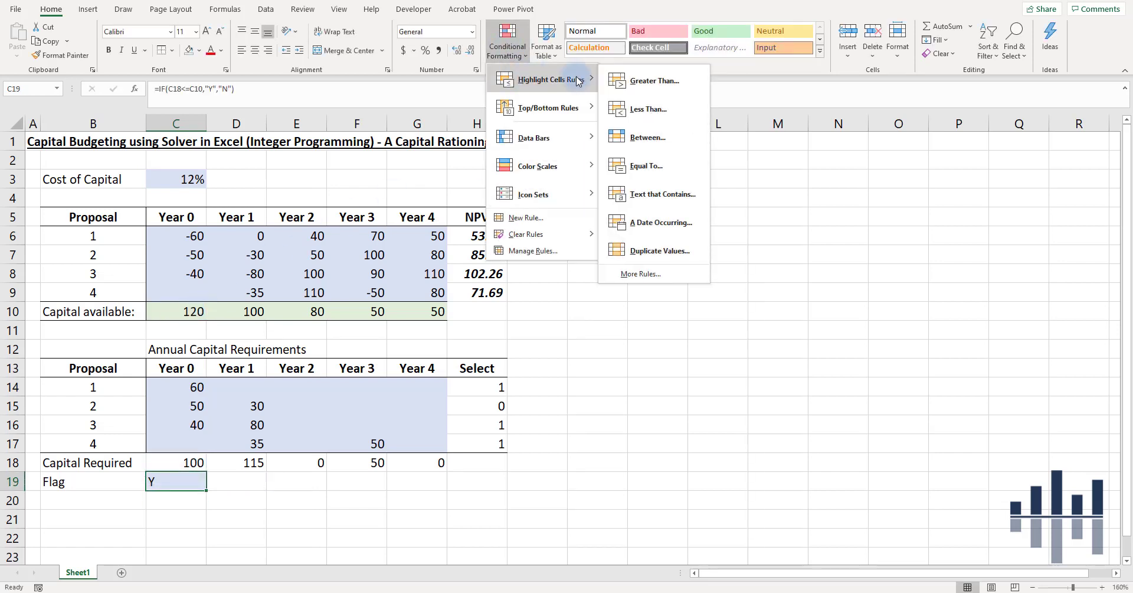
click(683, 201)
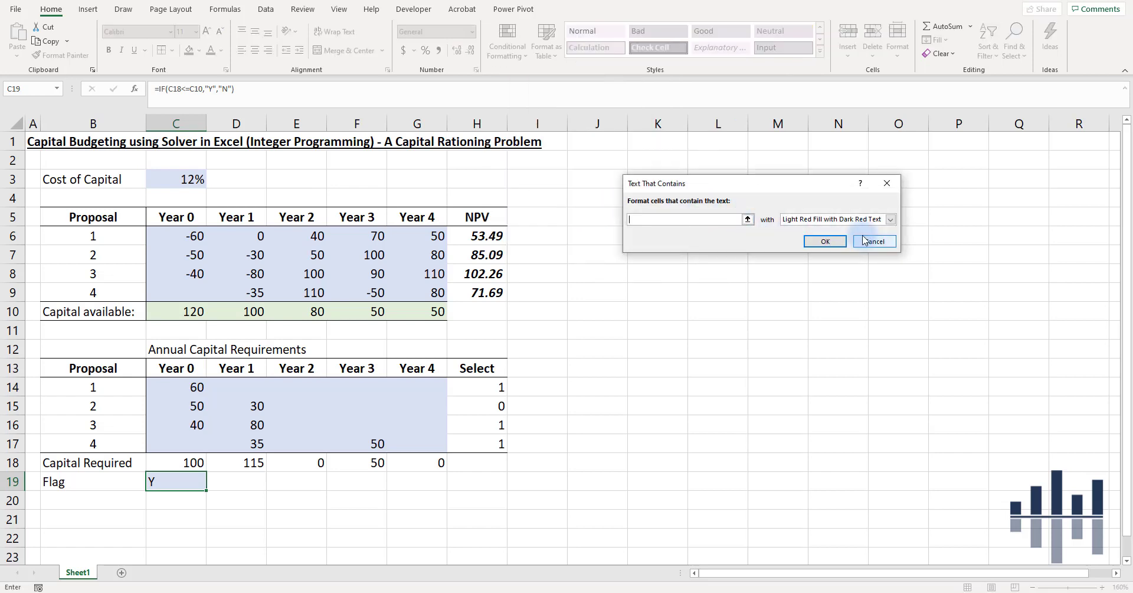
text(Y)
click(830, 220)
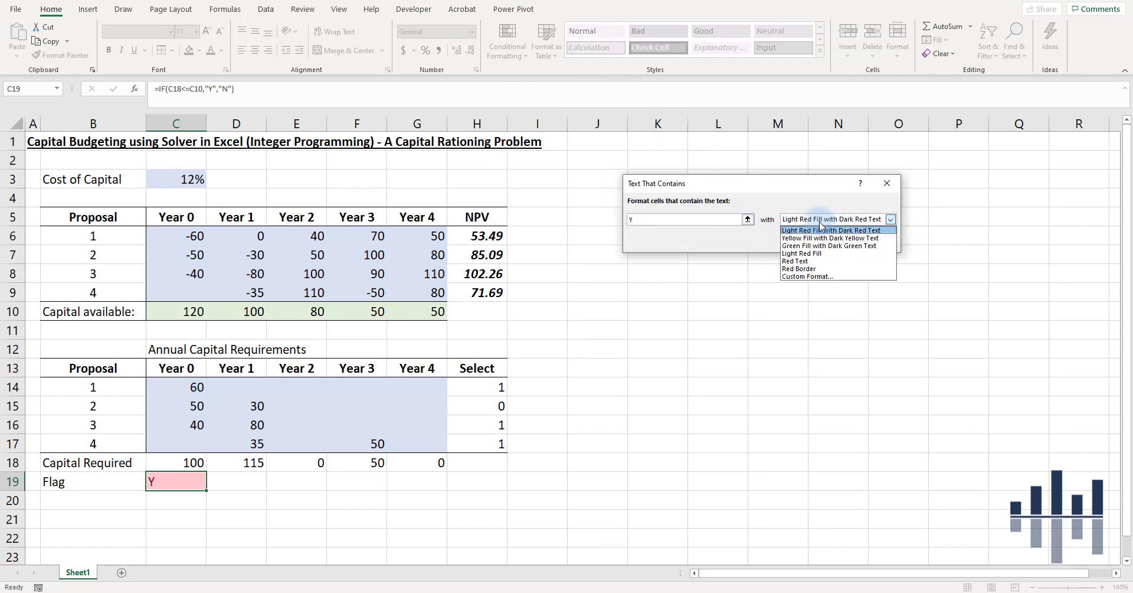
click(819, 243)
click(825, 241)
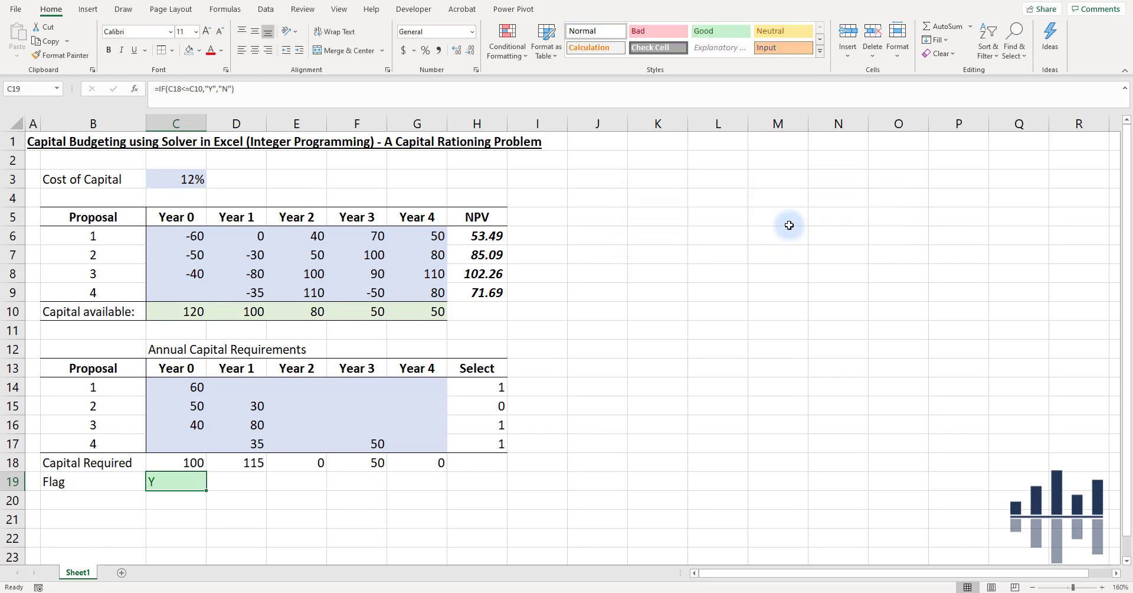
Add a Text that Contains rule shading N flags with light red fill and dark red text.
click(508, 41)
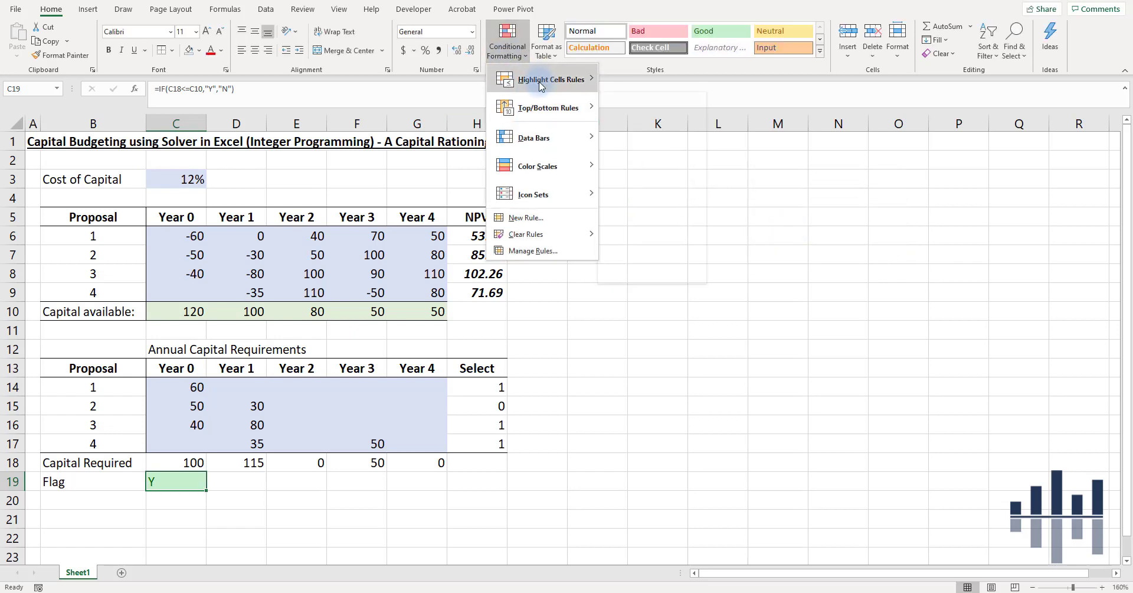
mouse_move(552, 79)
click(670, 192)
text(N)
click(794, 220)
click(794, 222)
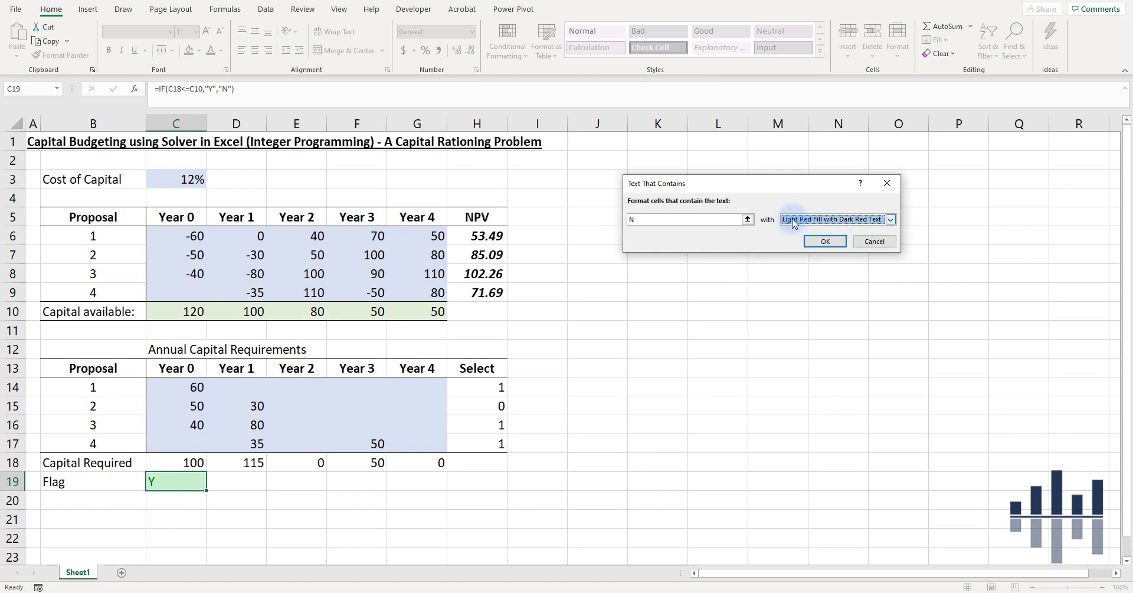
click(818, 242)
Fill the flag formula from C19 to G19 and center the five flags.
drag(206, 490, 418, 483)
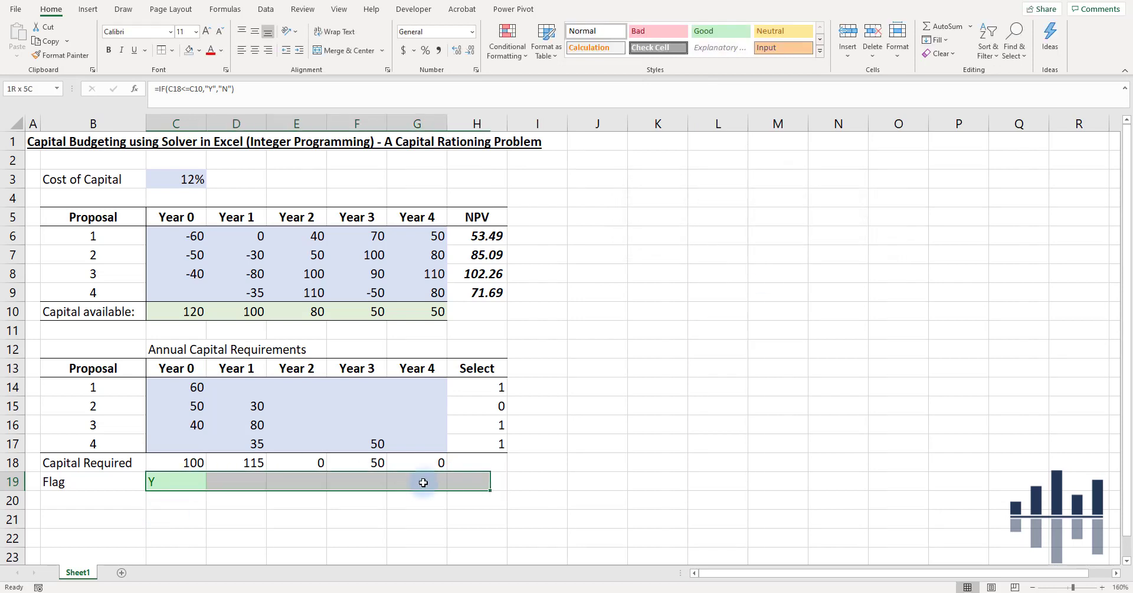
click(539, 463)
click(220, 478)
drag(182, 481, 413, 481)
click(252, 57)
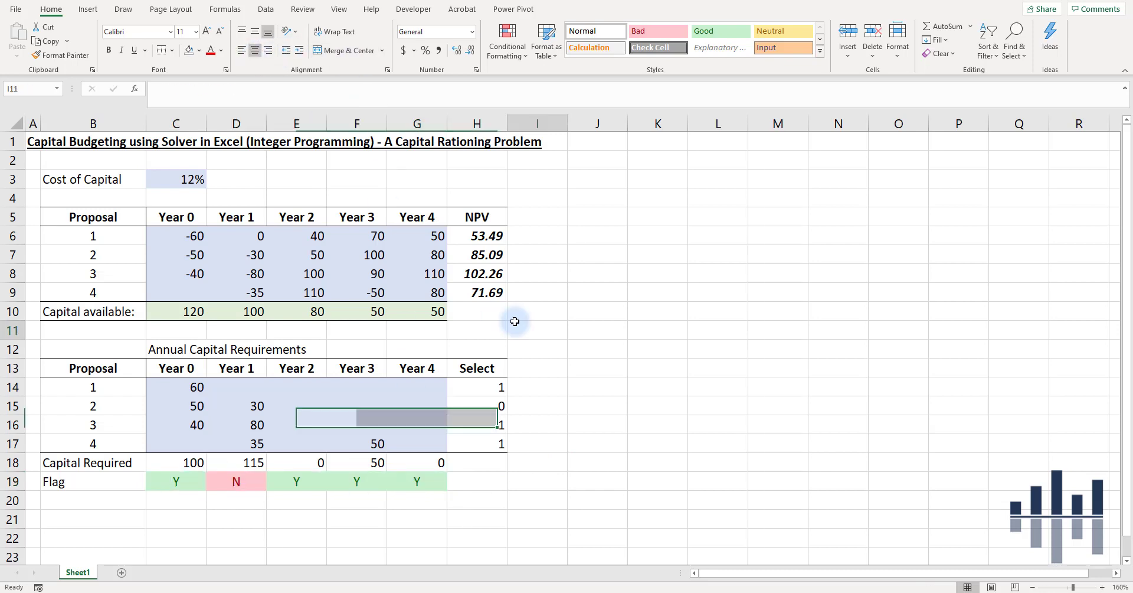
double_click(237, 481)
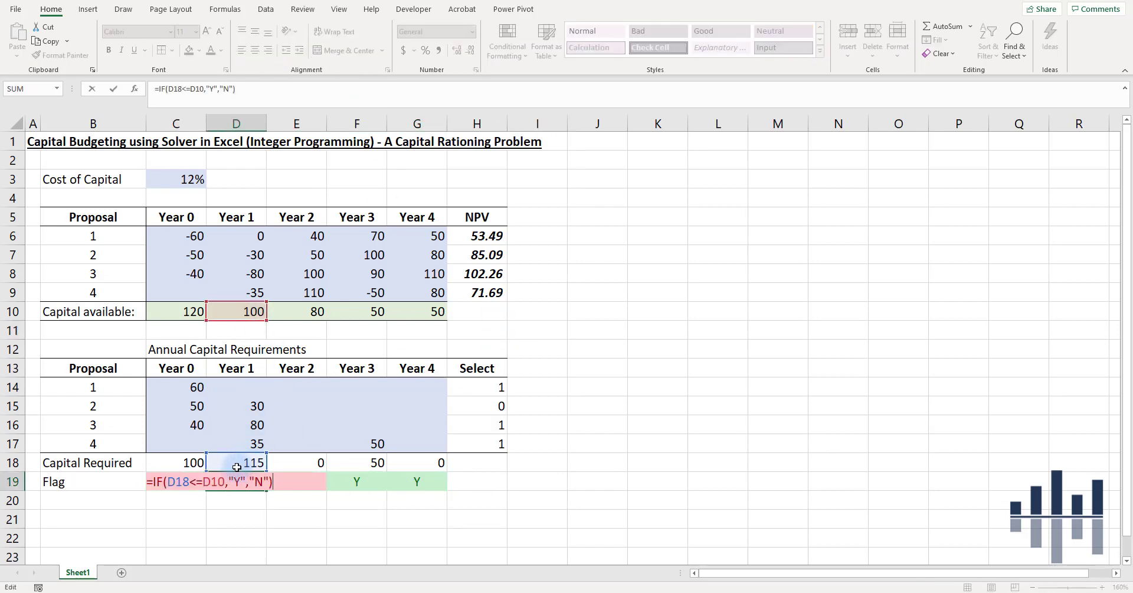
key(Escape)
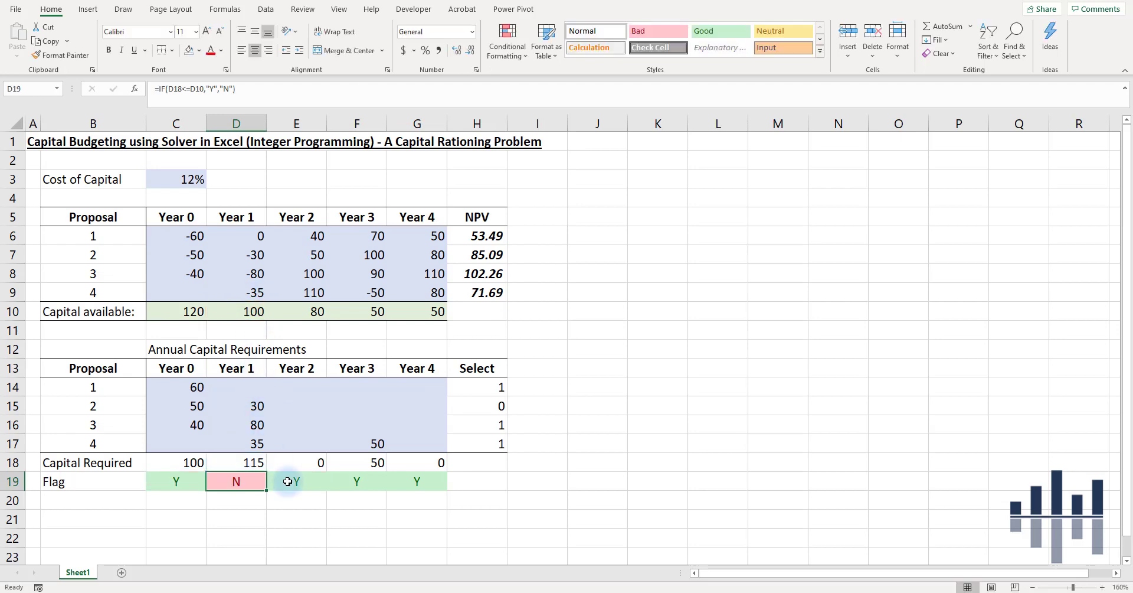
Enter the bold italic label 'Objective: Maximize Total NPV' in E21.
click(479, 481)
click(309, 511)
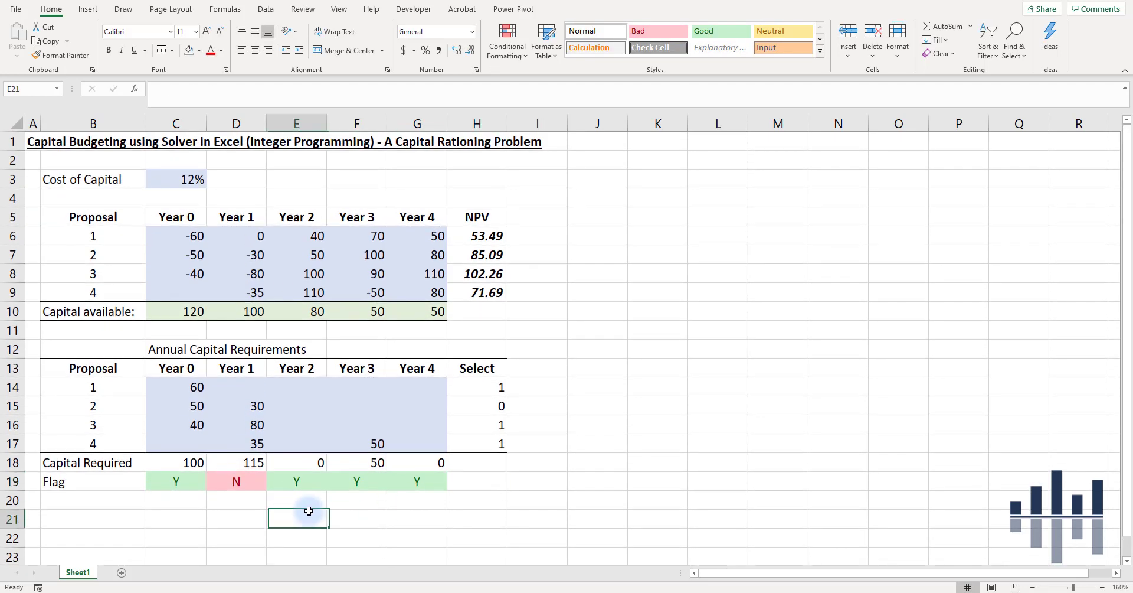
text(Objective: Maximize Total NPV)
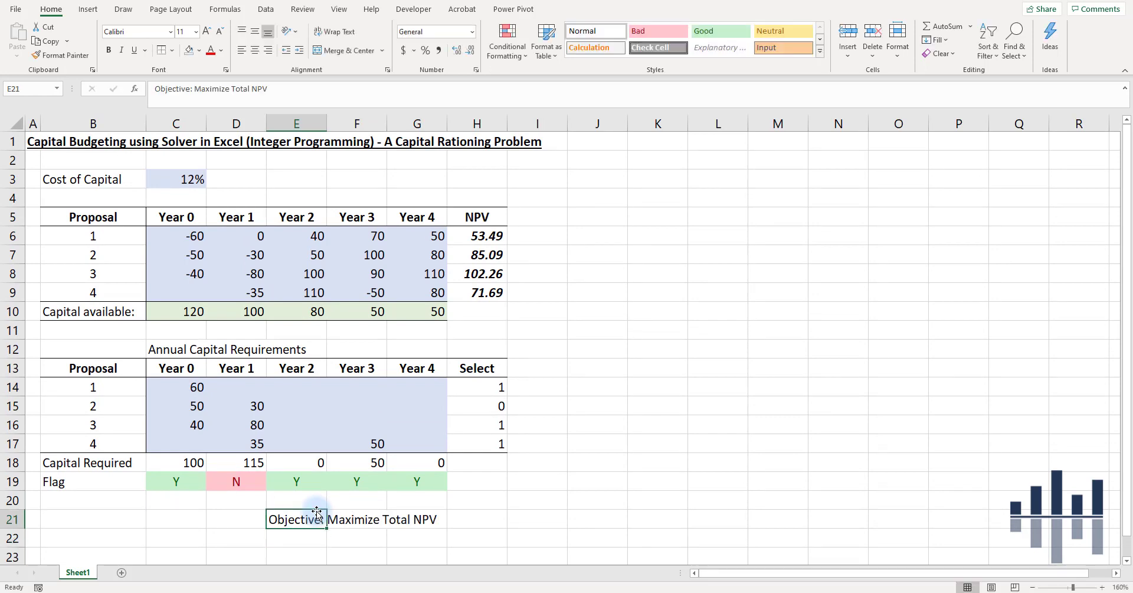
key(ctrl+b)
key(ctrl+i)
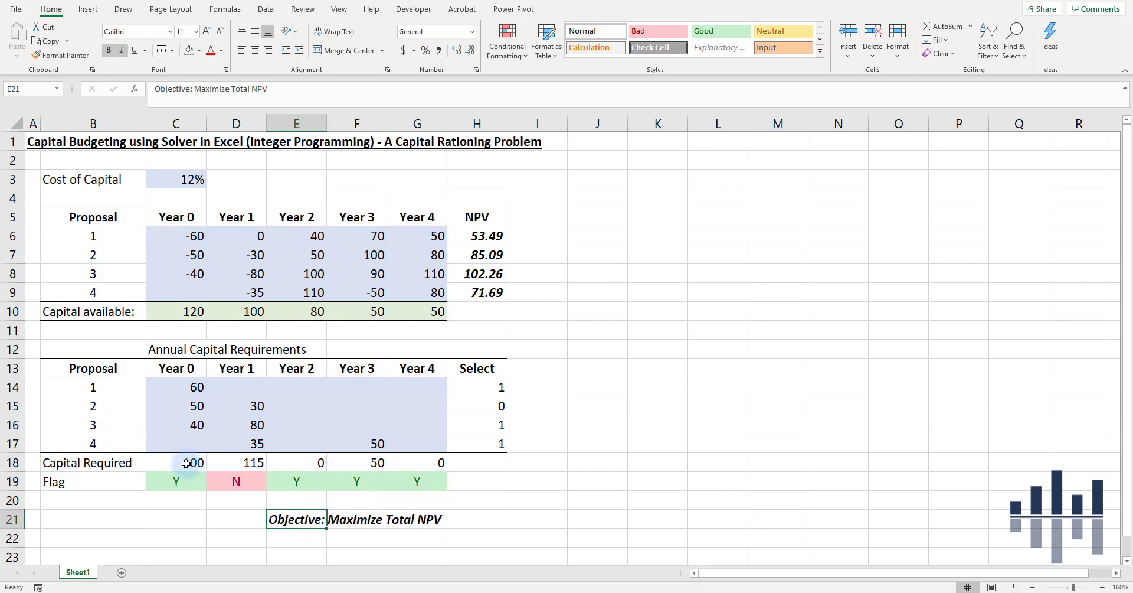
drag(186, 463, 442, 463)
Enter =SUMPRODUCT(H14:H17,H6:H9) in H21 to total the selected NPVs.
click(476, 501)
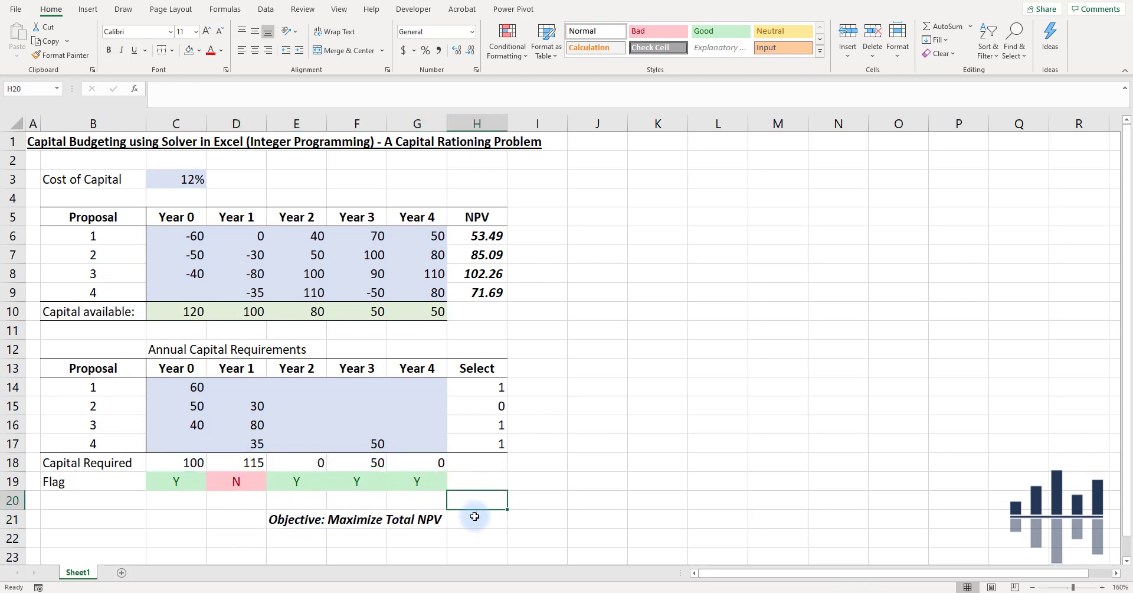
click(484, 516)
text(=sumpr)
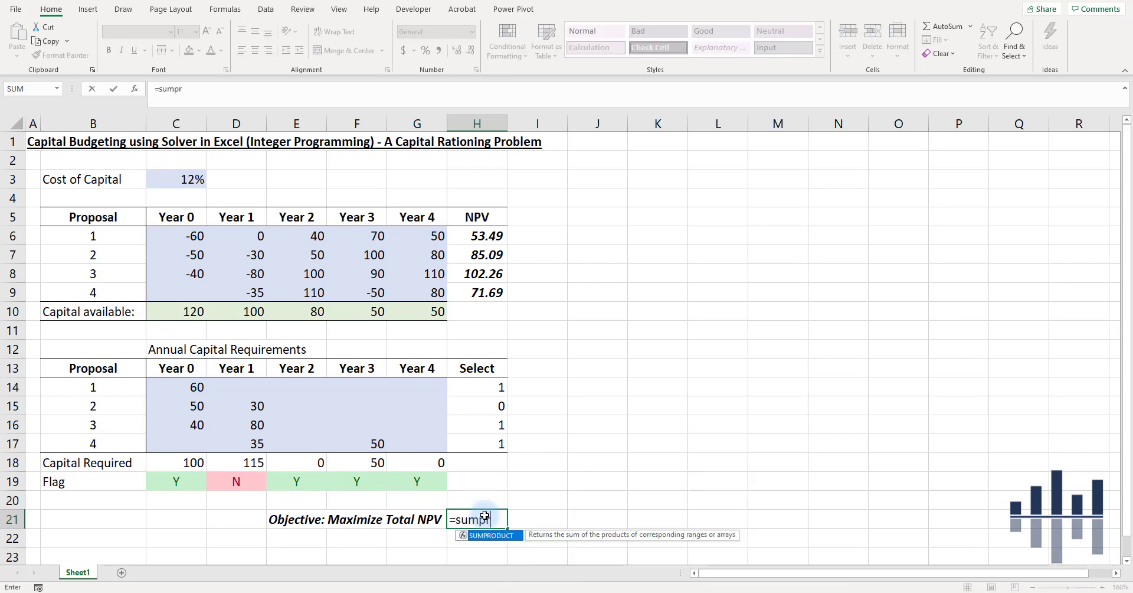
key(Tab)
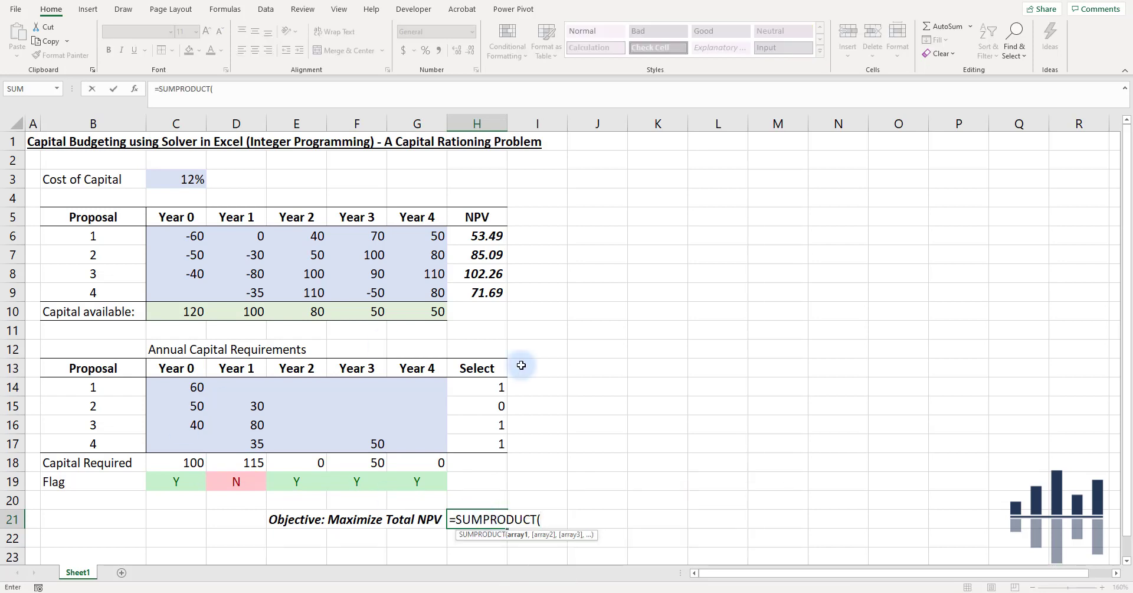
drag(498, 387, 494, 442)
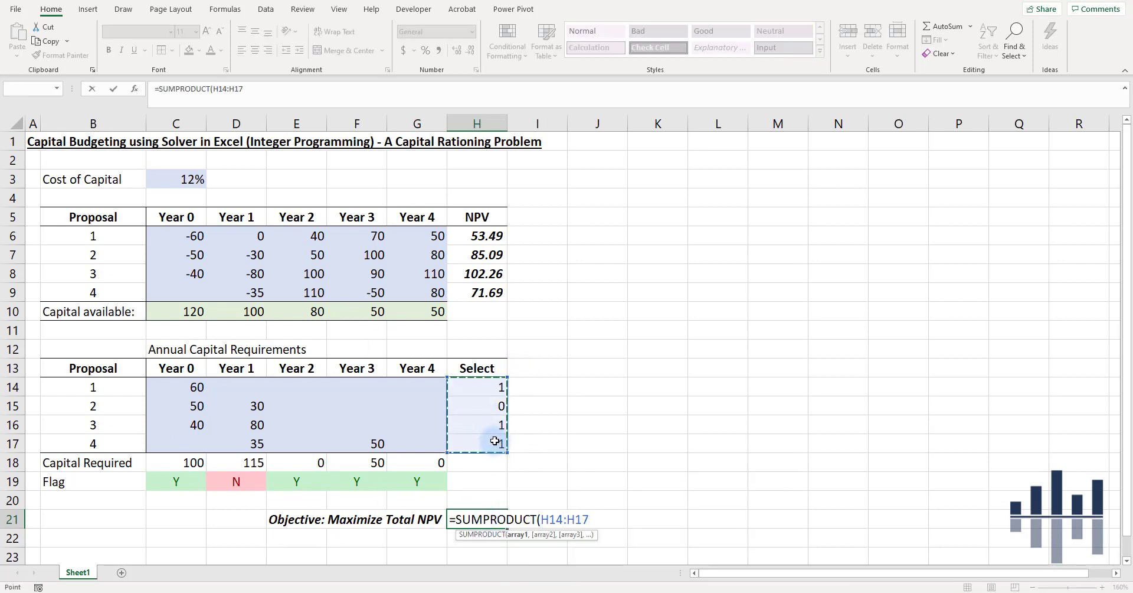
text(,)
drag(477, 233, 490, 292)
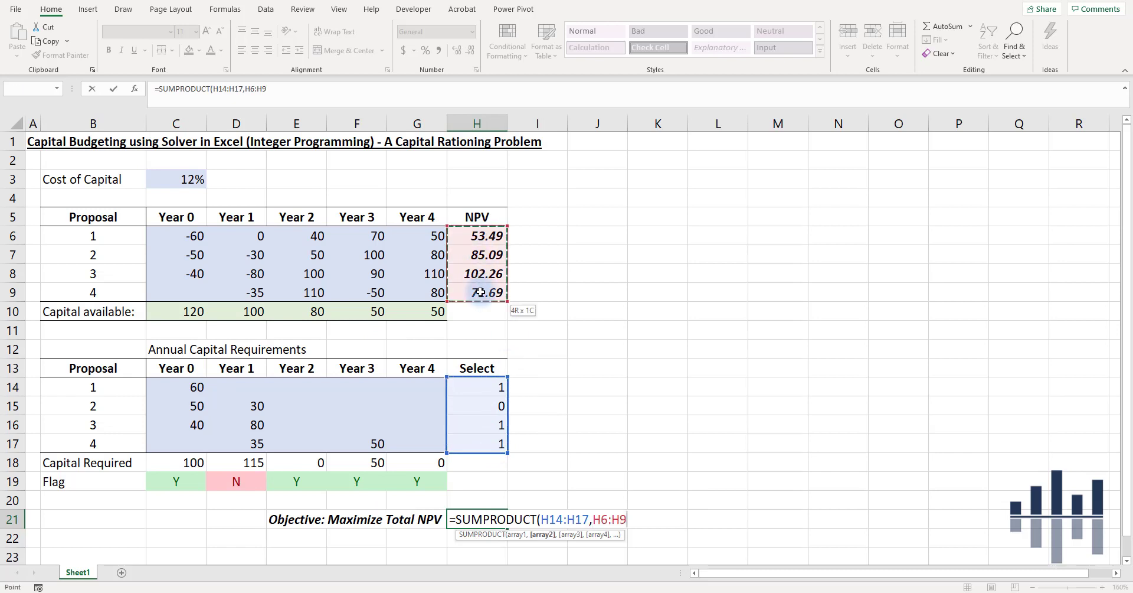
text())
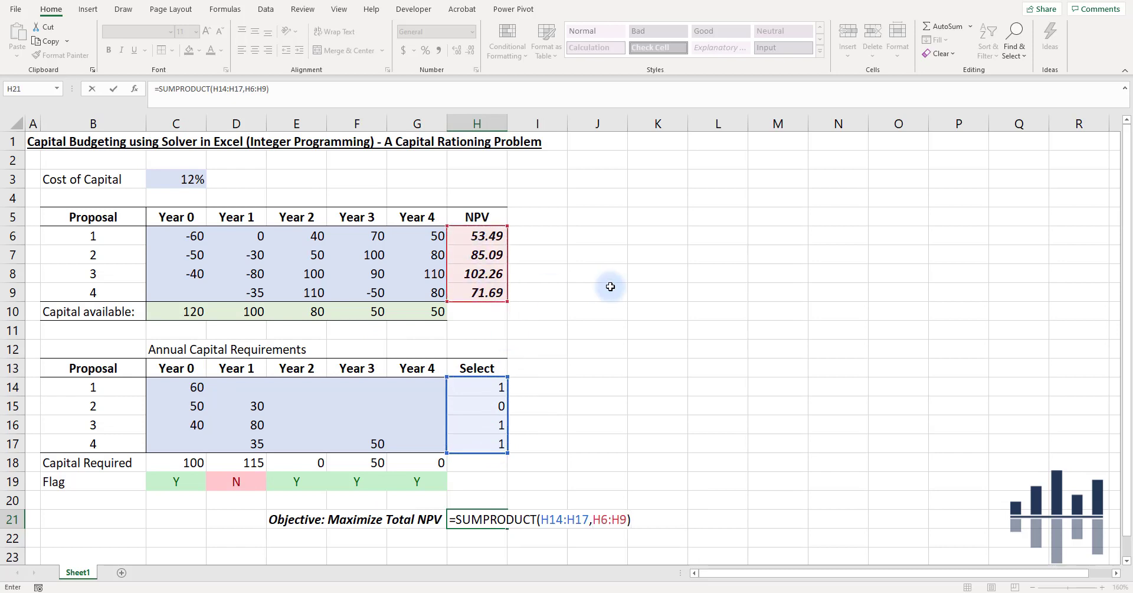
key(Return)
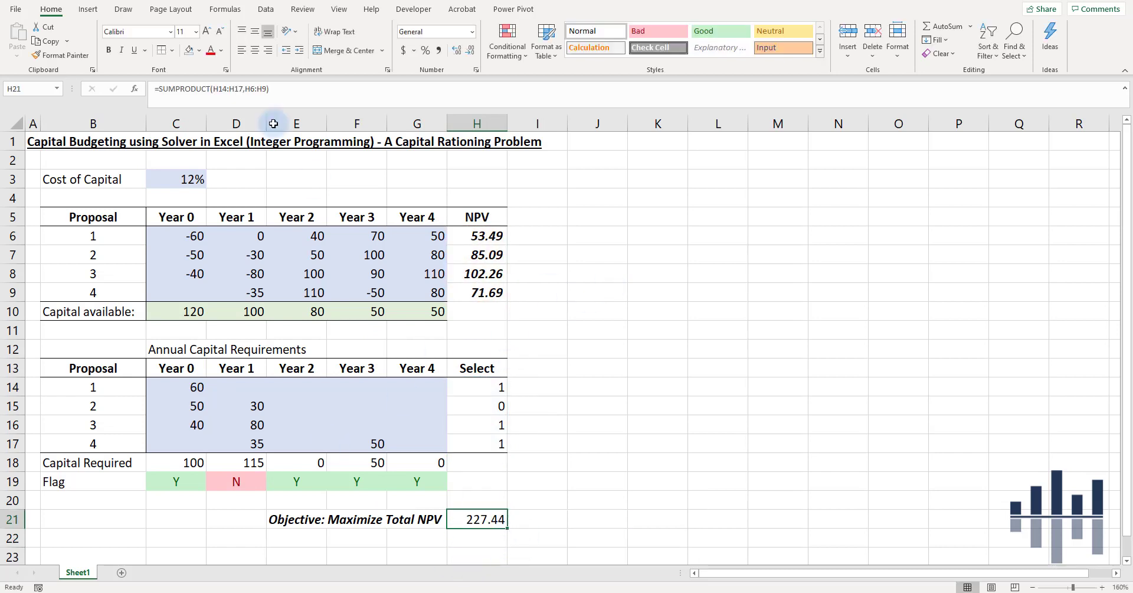
Put borders around the Total NPV cell H21.
click(172, 50)
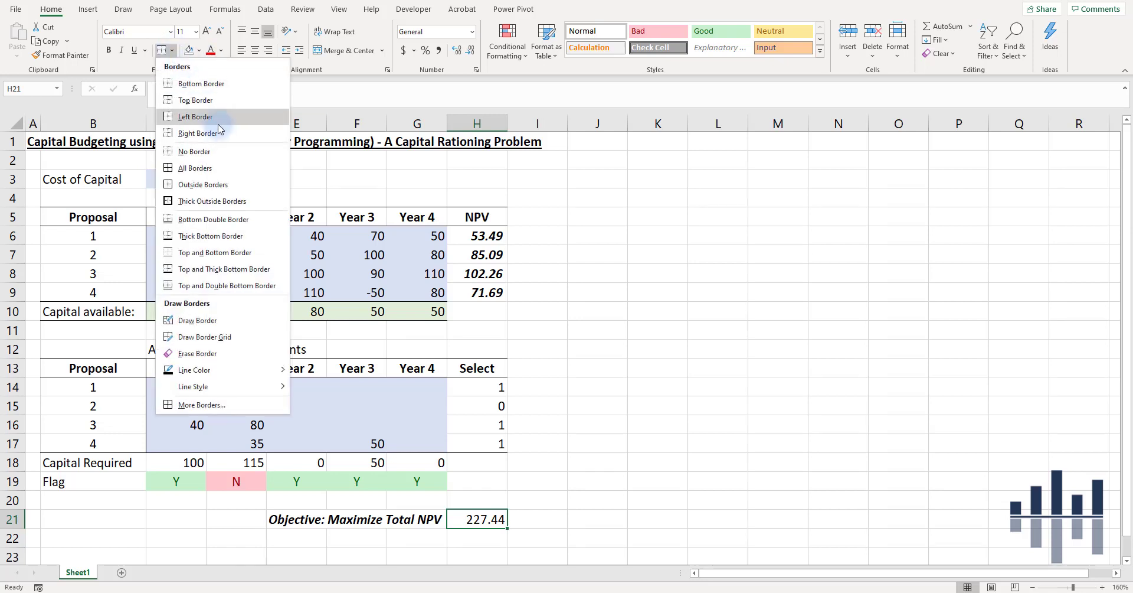
click(219, 177)
click(658, 387)
click(493, 519)
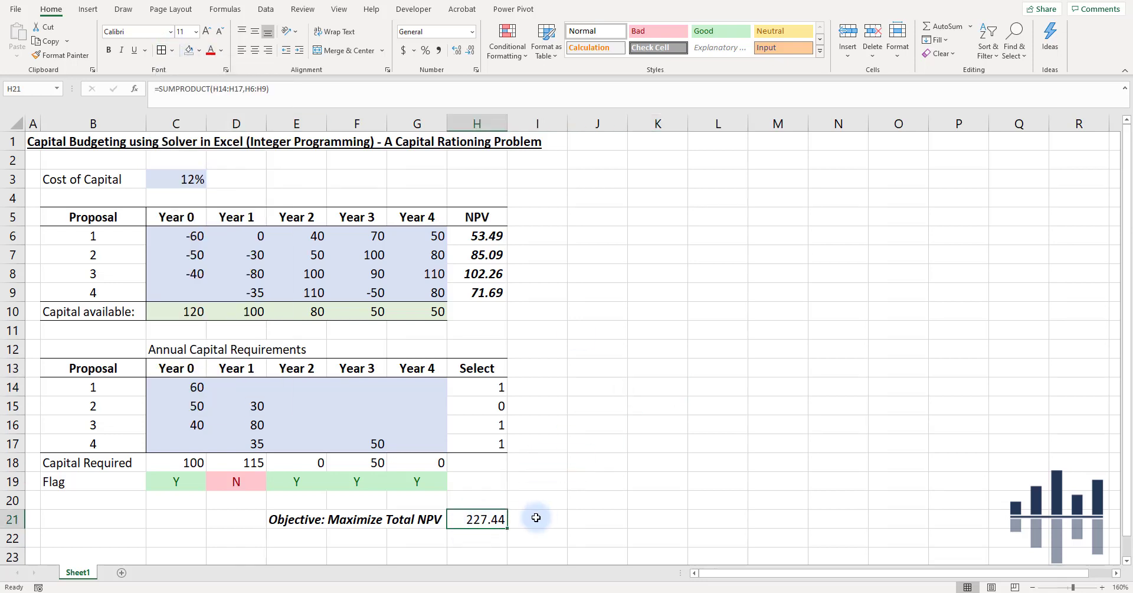
Set proposals 3 and 4 to 0 and format Total NPV as a number.
click(496, 386)
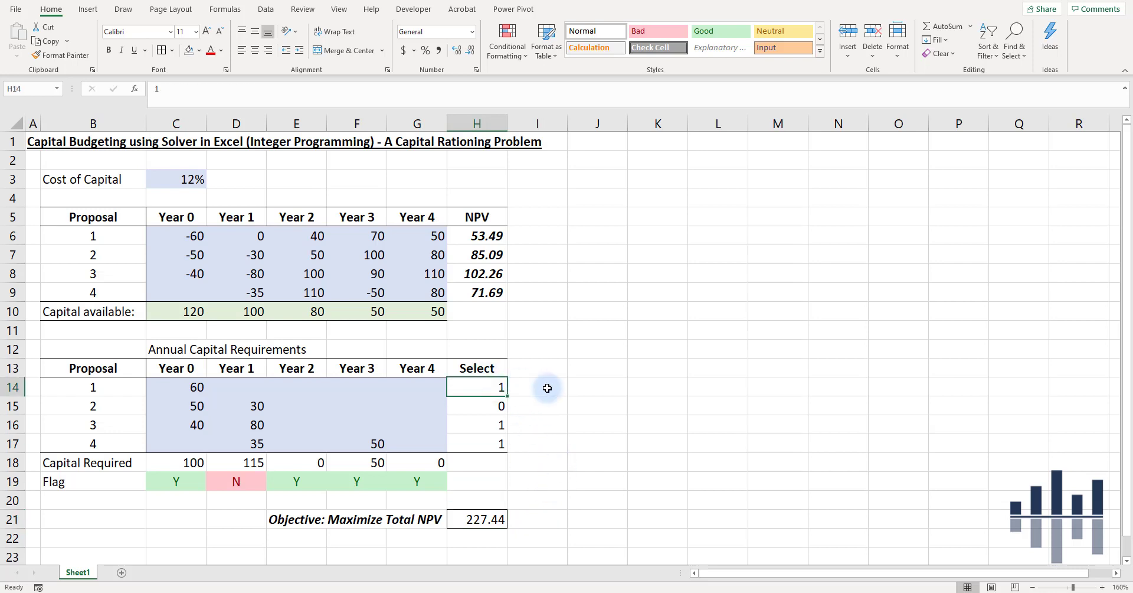
click(250, 479)
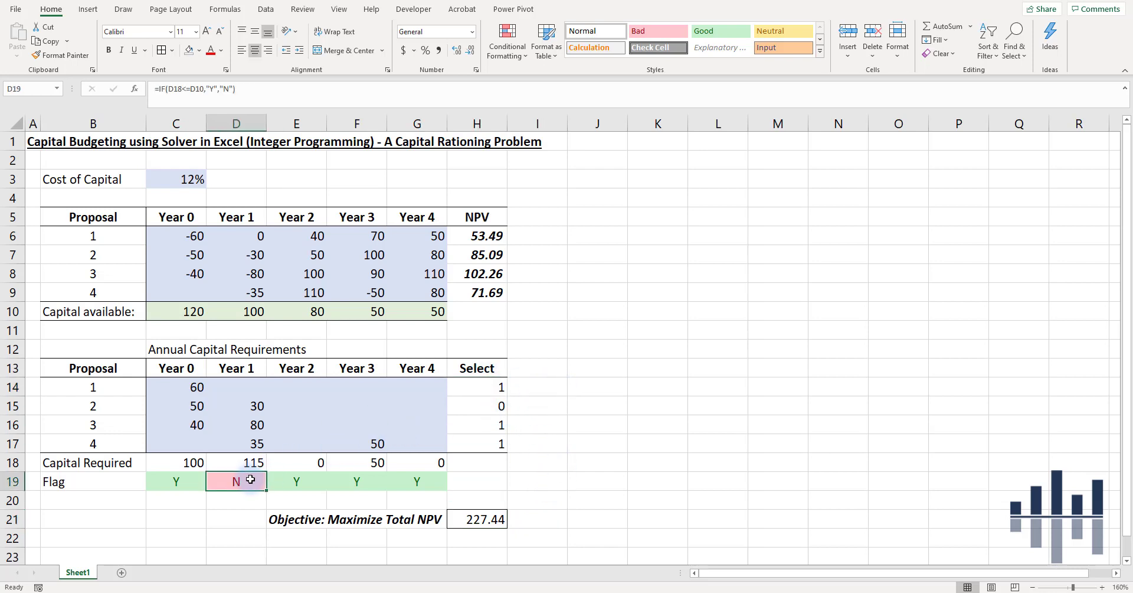
click(483, 424)
text(0)
key(Return)
text(0)
key(Return)
click(502, 444)
click(488, 387)
drag(165, 475, 425, 475)
click(509, 468)
click(511, 511)
key(ctrl+shift+1)
Set proposals 2, 3 and 4 to 1 and check the updated Total NPV and flags.
click(496, 445)
click(498, 405)
text(1)
click(565, 425)
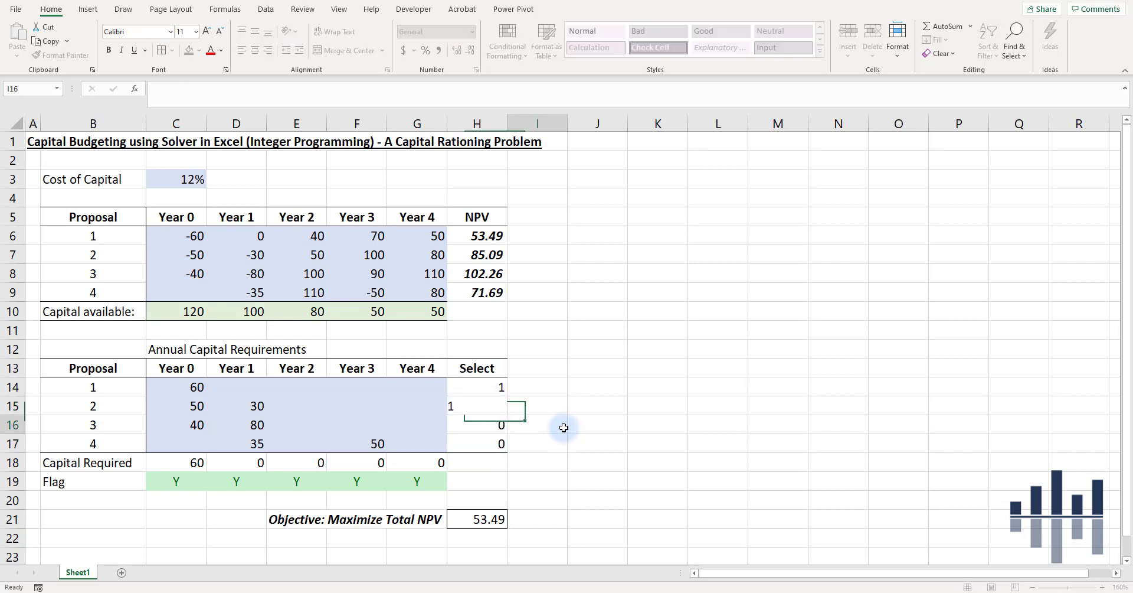
click(473, 519)
click(499, 425)
text(1)
click(552, 394)
click(154, 480)
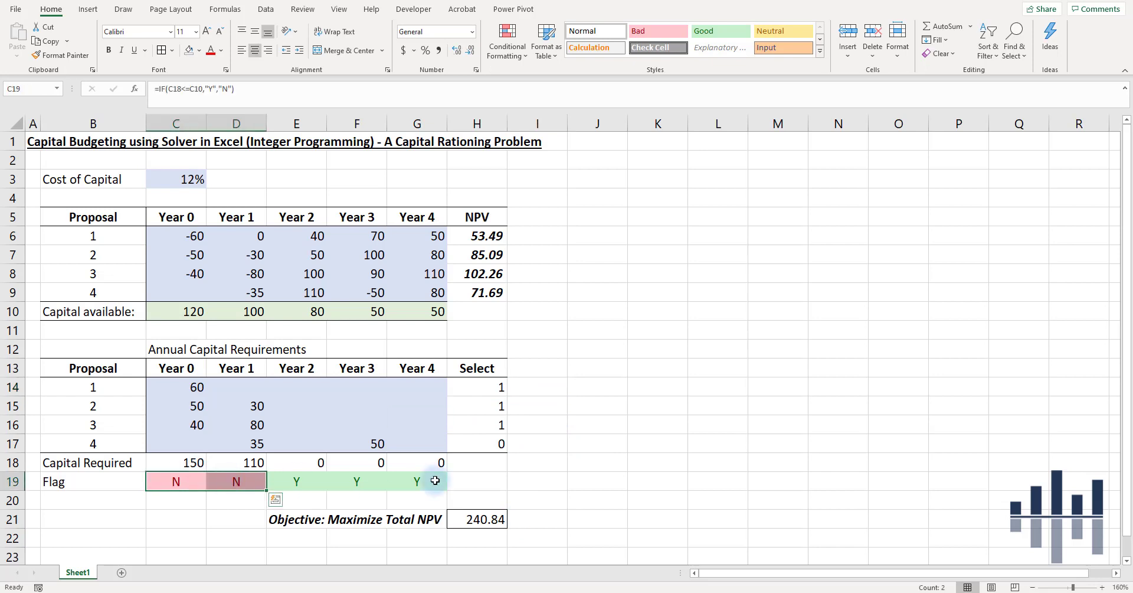
click(502, 479)
click(499, 443)
text(1)
click(546, 443)
Set proposal 1 to 0, giving 259.05, and check the failing Year 1 flag.
drag(183, 481, 312, 482)
click(501, 388)
text(0)
key(Return)
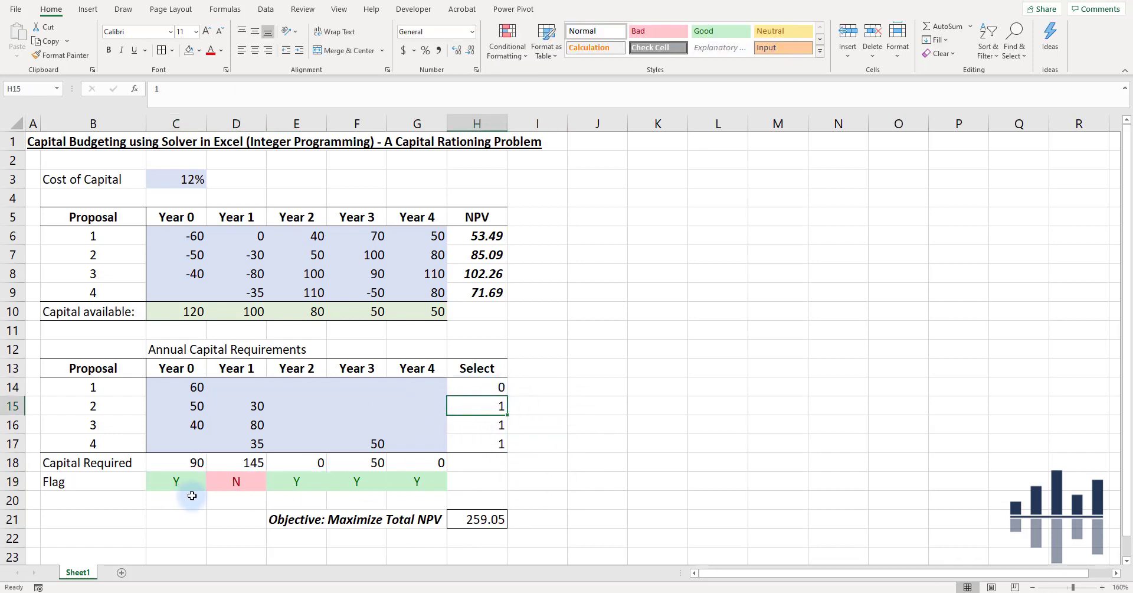
click(236, 478)
click(532, 478)
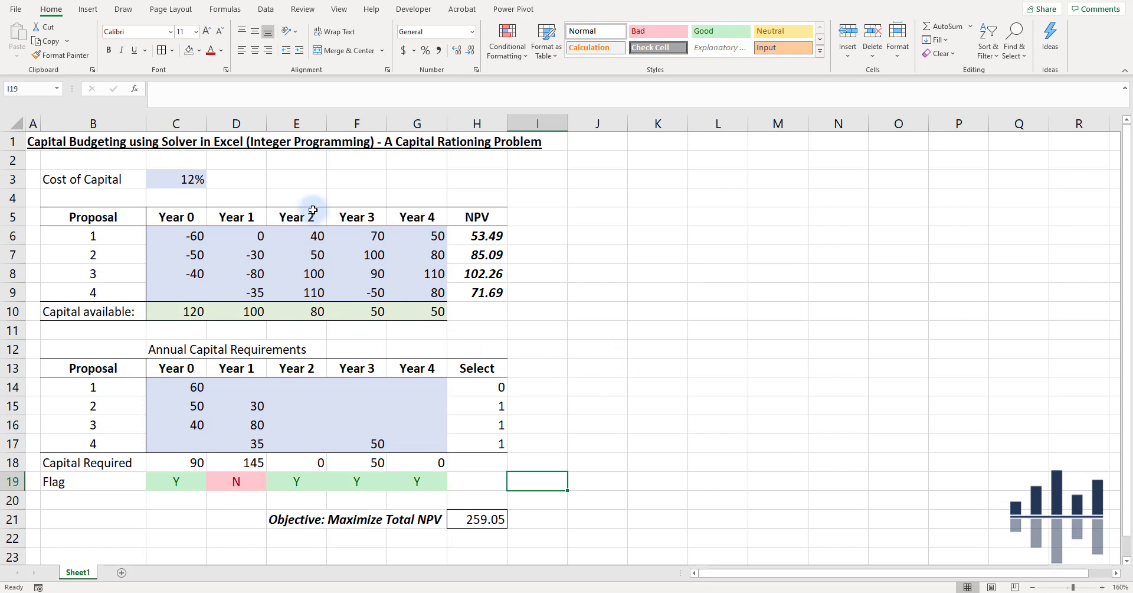
click(519, 277)
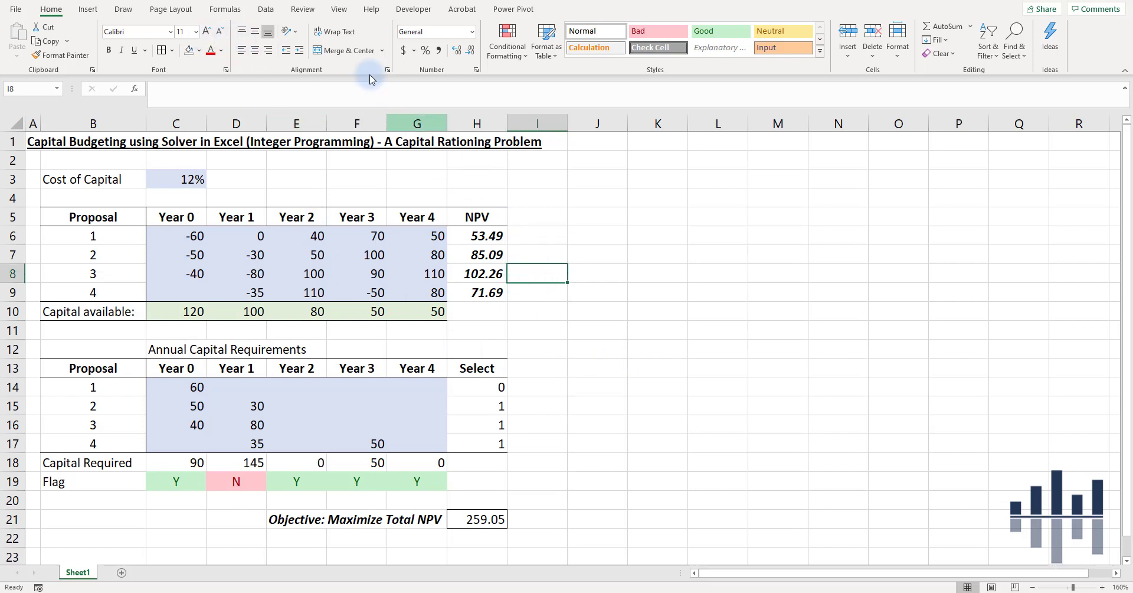
Open Solver and set objective $H$21 to Max with variable cells $H$14:$H$17.
click(266, 9)
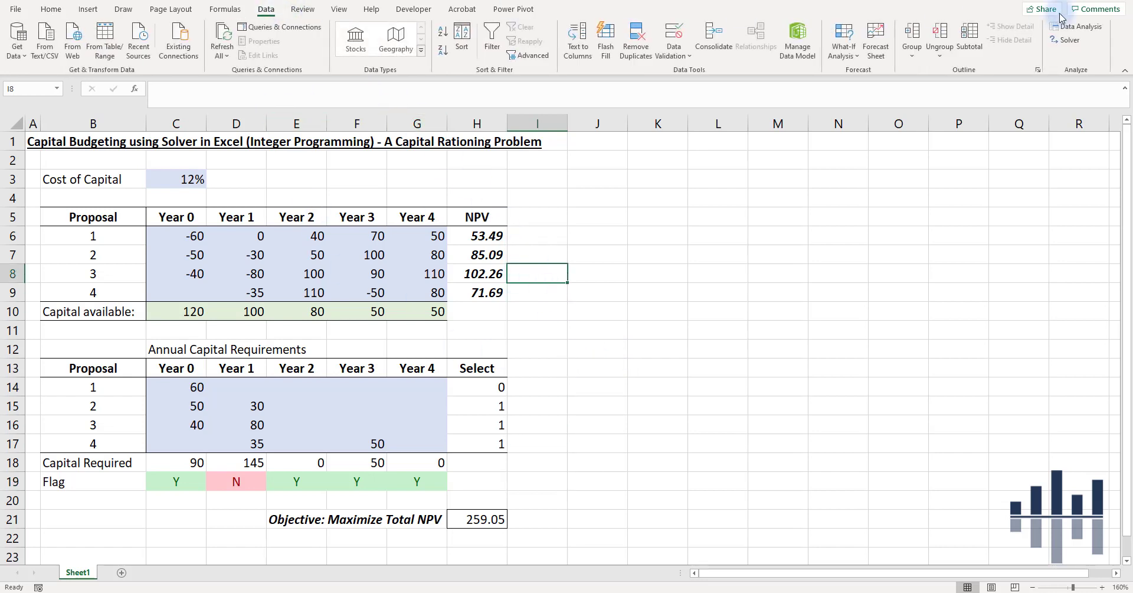
click(1066, 39)
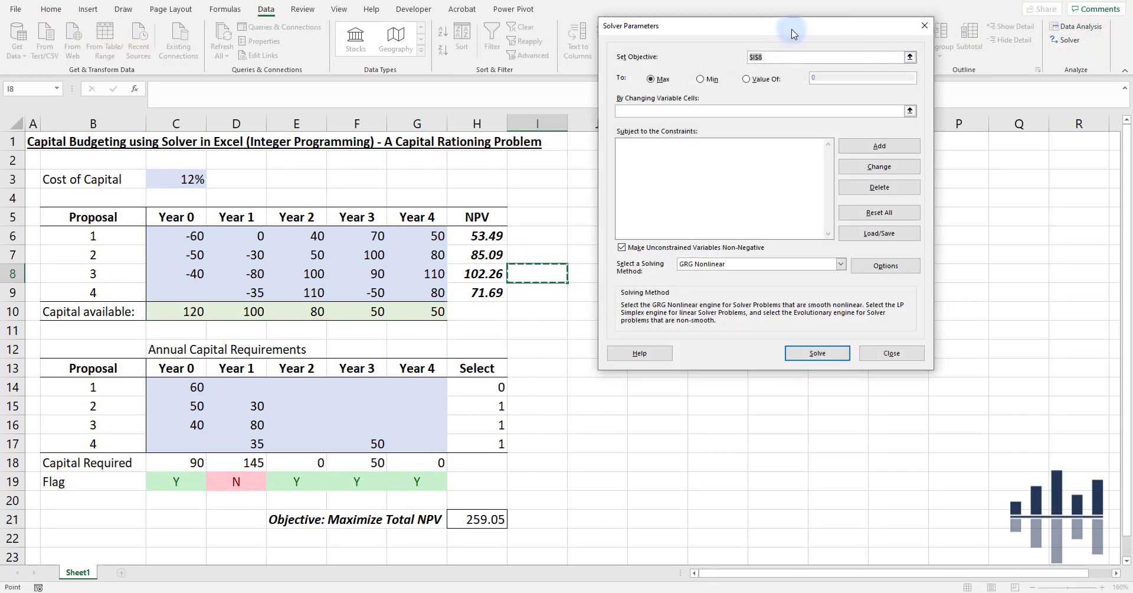
drag(788, 26, 824, 116)
click(477, 518)
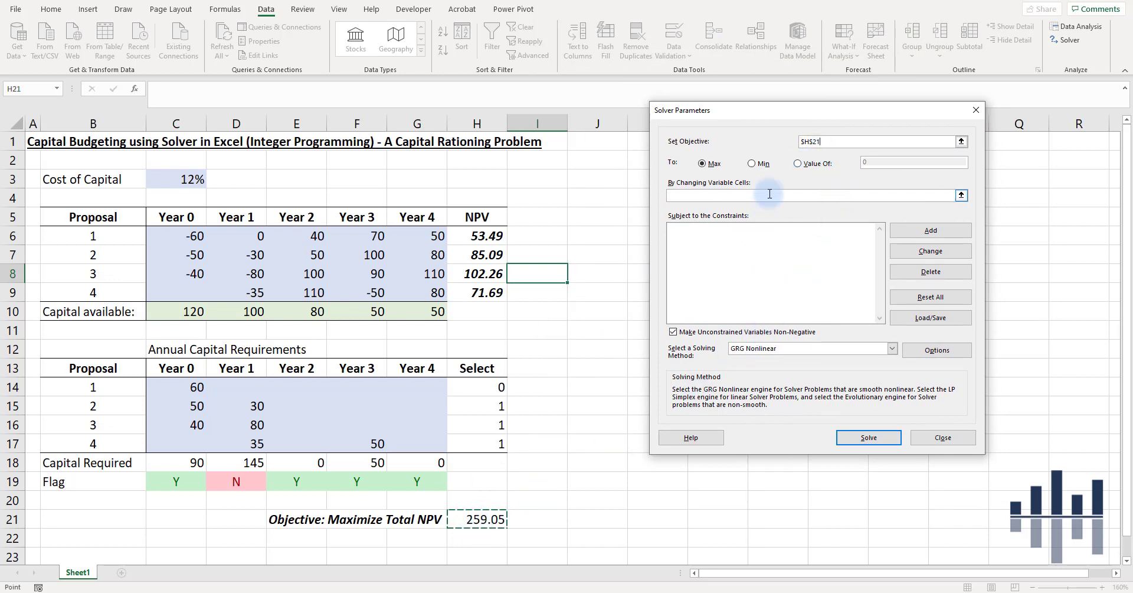
click(708, 163)
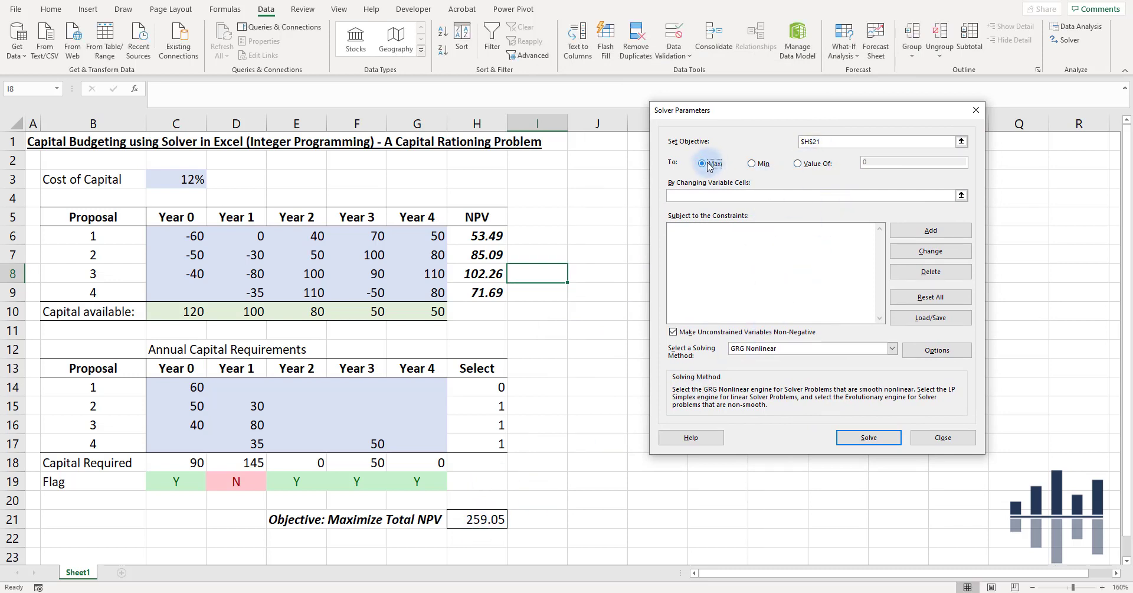
click(701, 196)
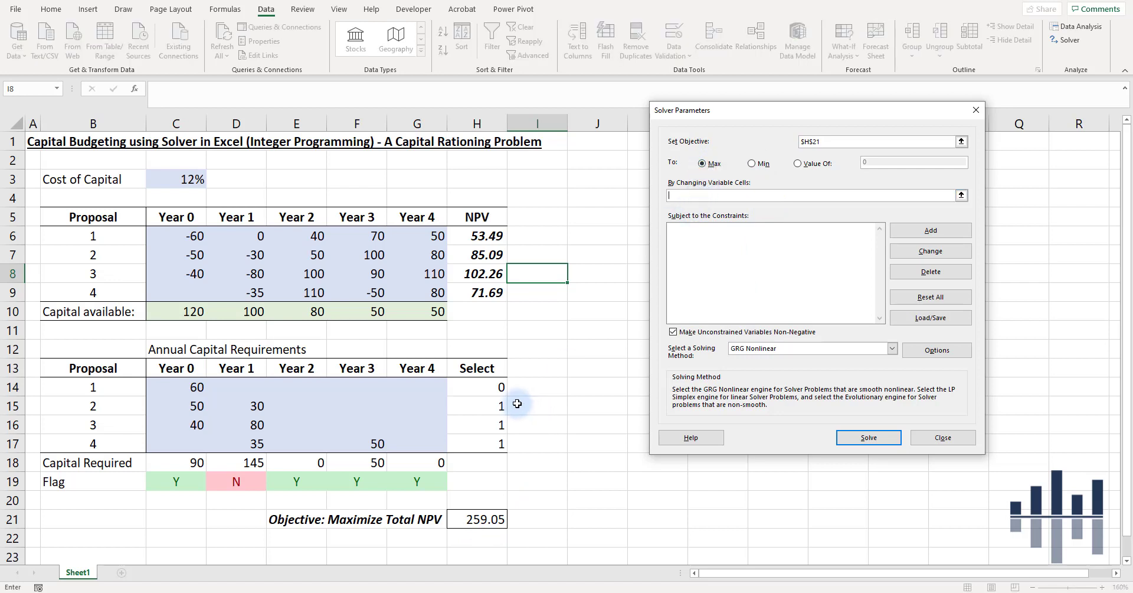
drag(481, 387, 471, 442)
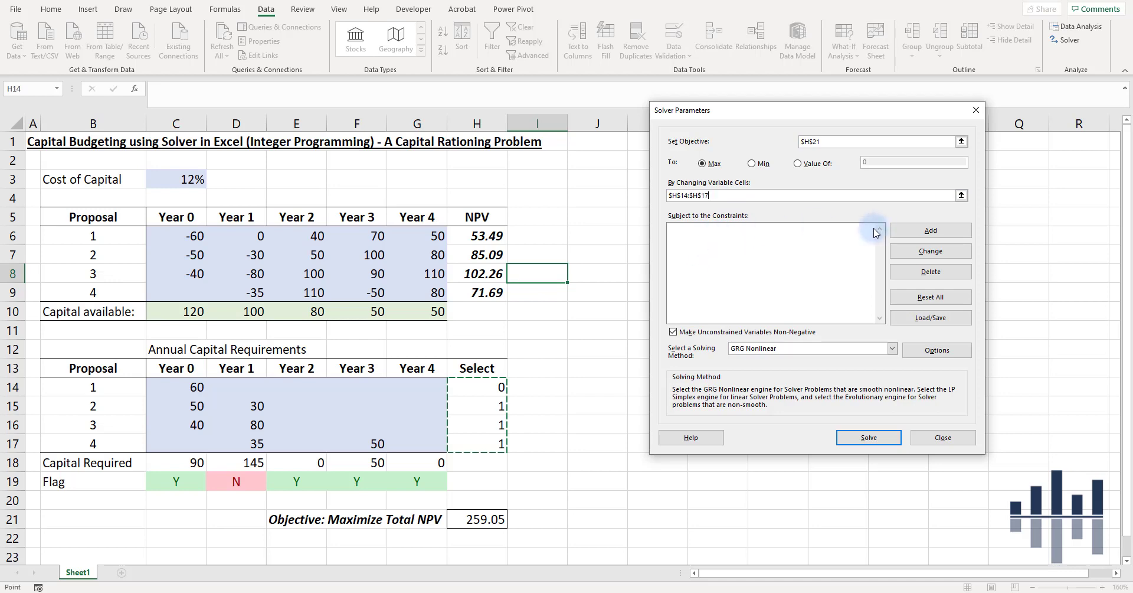
Add the constraint $C$18:$G$18 <= $C$10:$G$10 for capital required per year.
click(921, 236)
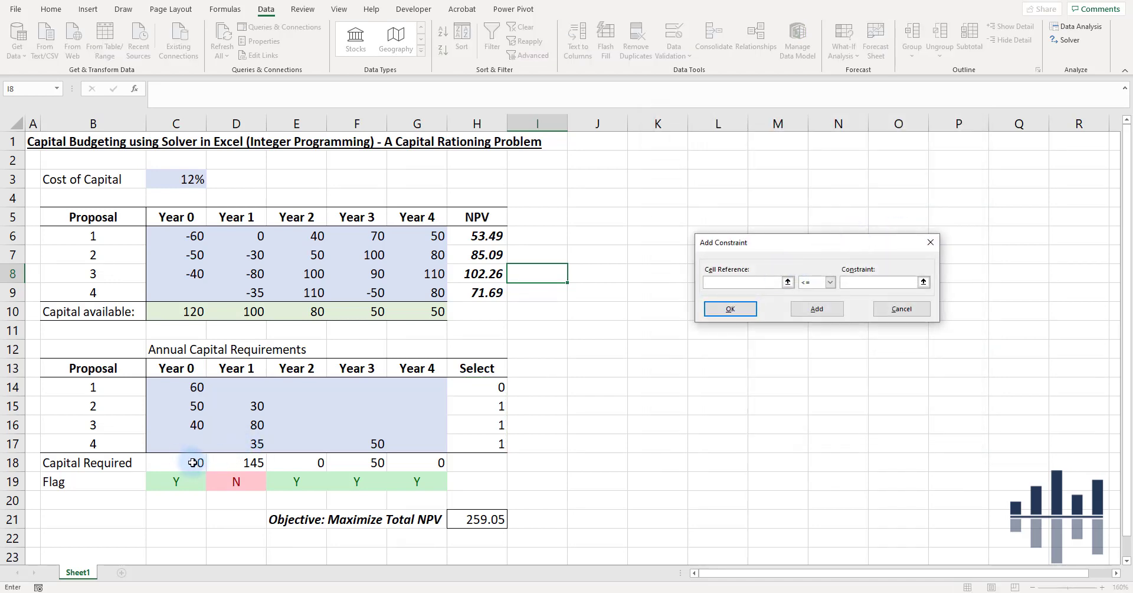
drag(188, 462, 417, 462)
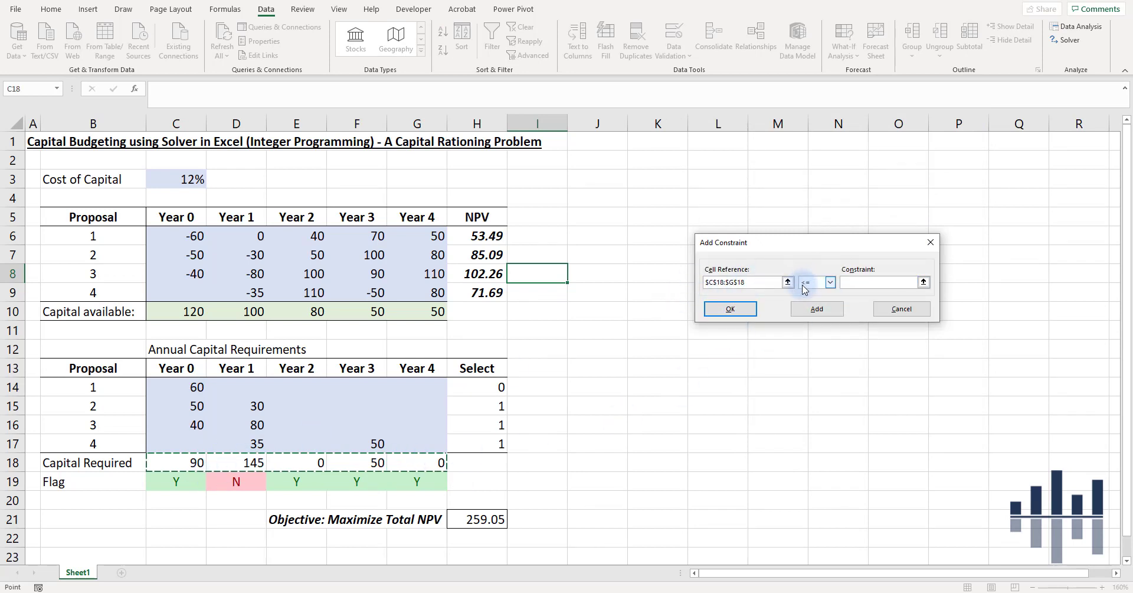
click(871, 282)
drag(188, 312, 431, 310)
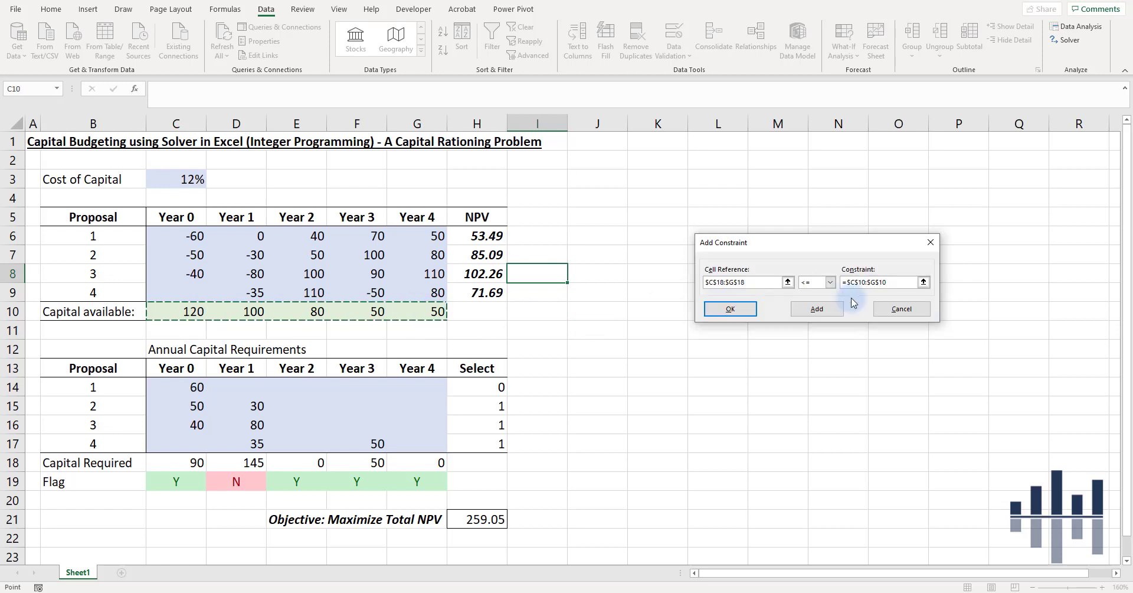
click(811, 308)
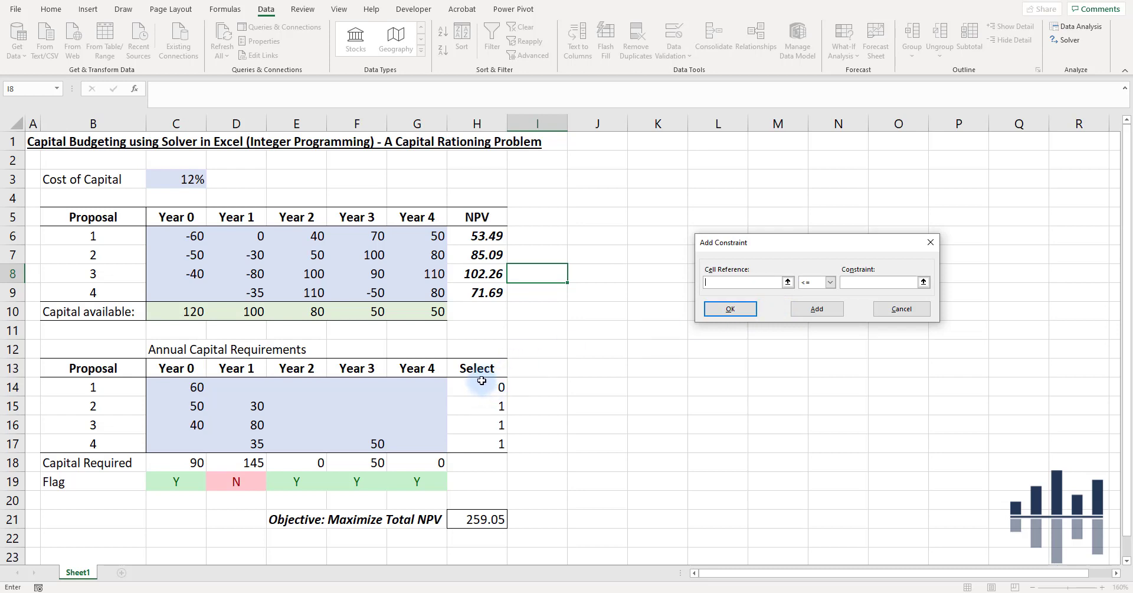
Define $H$14:$H$17 as a binary constraint.
drag(478, 381, 477, 443)
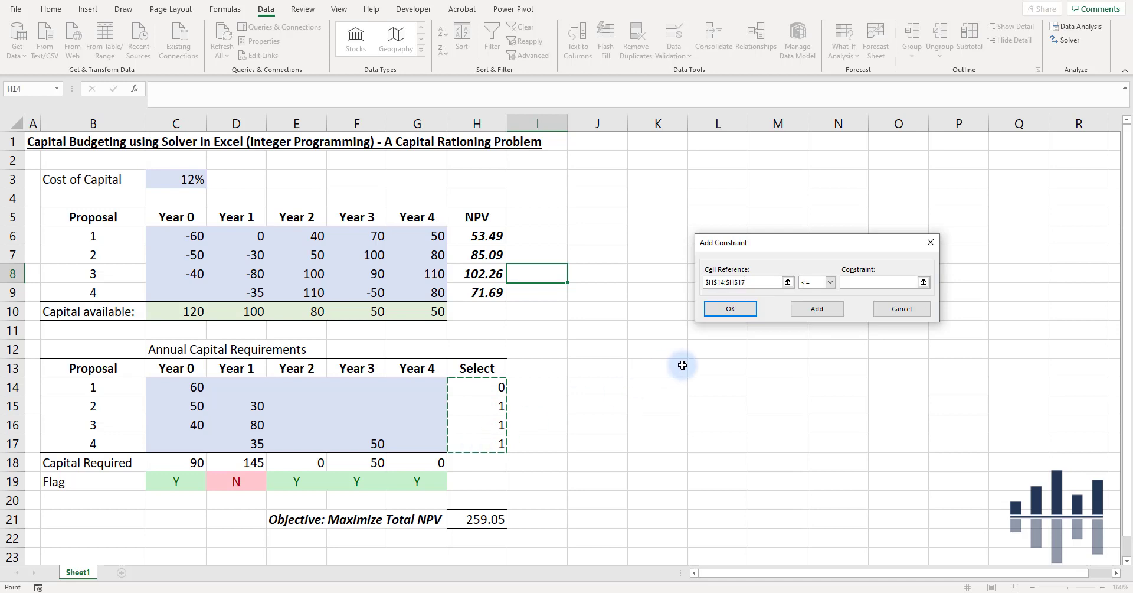
click(813, 283)
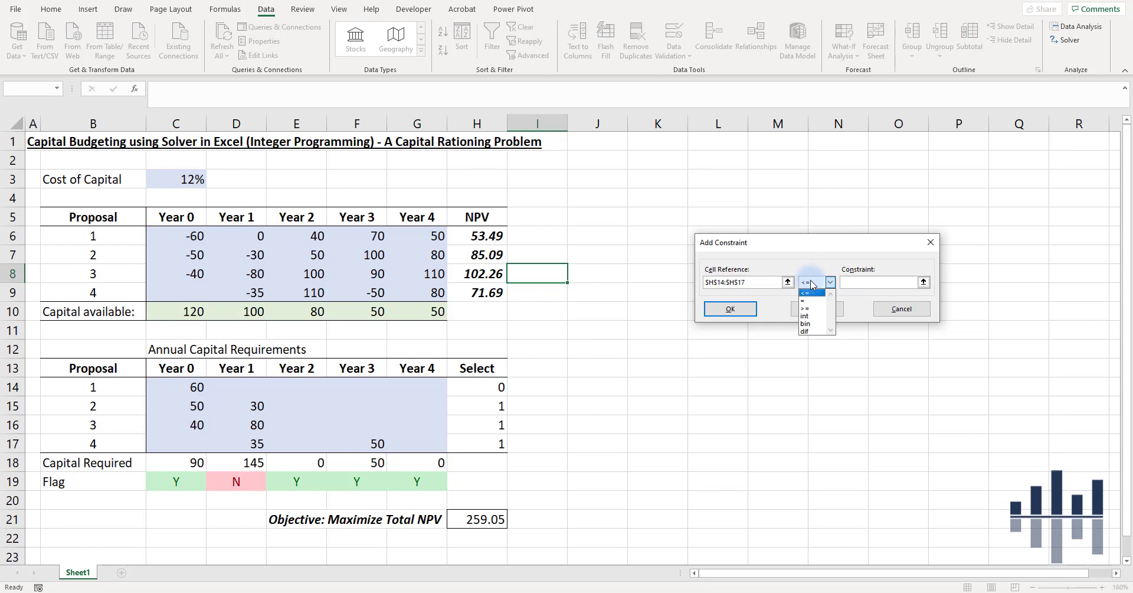
click(813, 324)
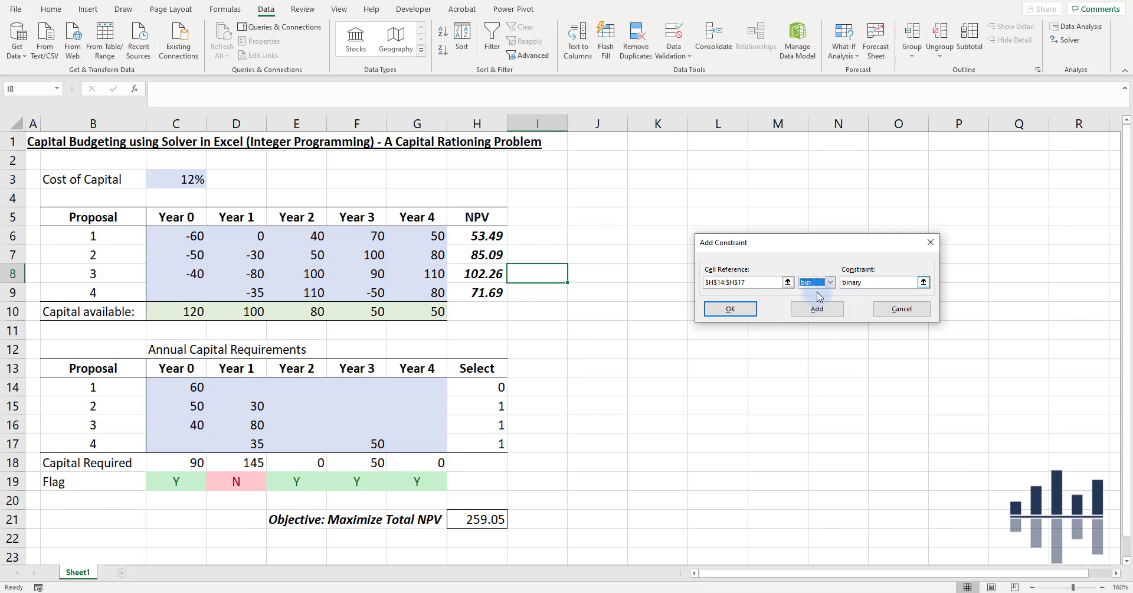
Confirm the binary constraint and solve, selecting proposals 1, 2 and 4 for 210.28.
click(731, 310)
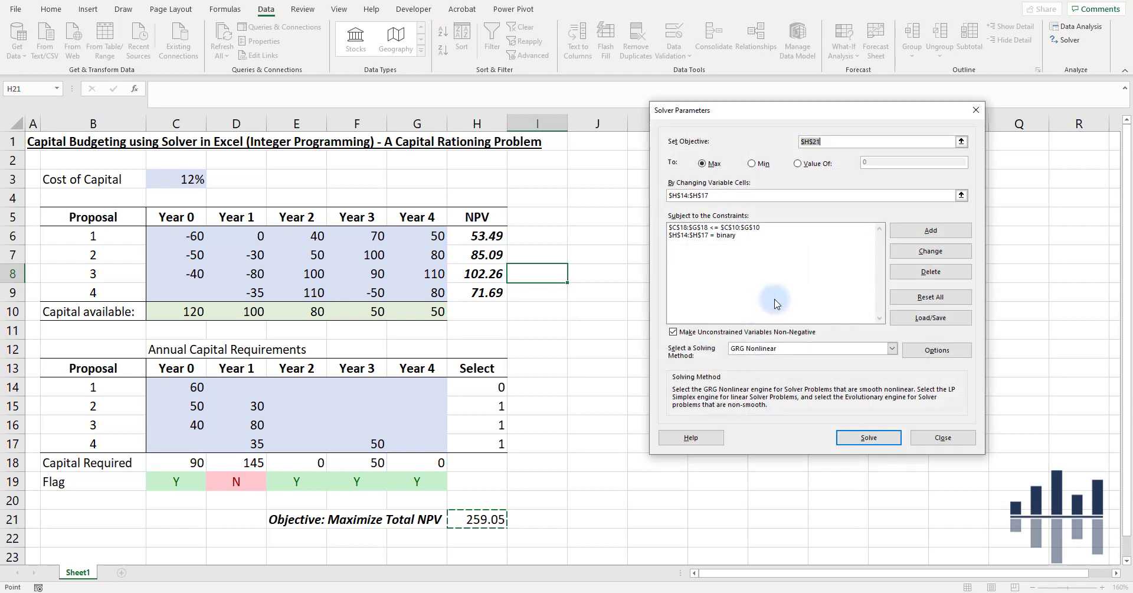
click(752, 235)
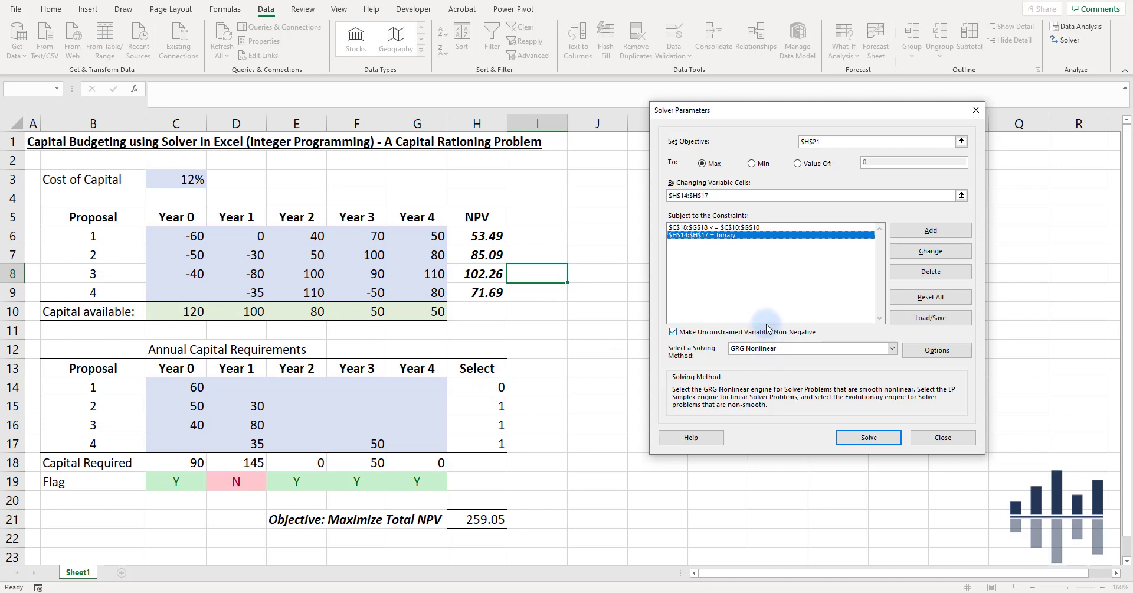
click(870, 438)
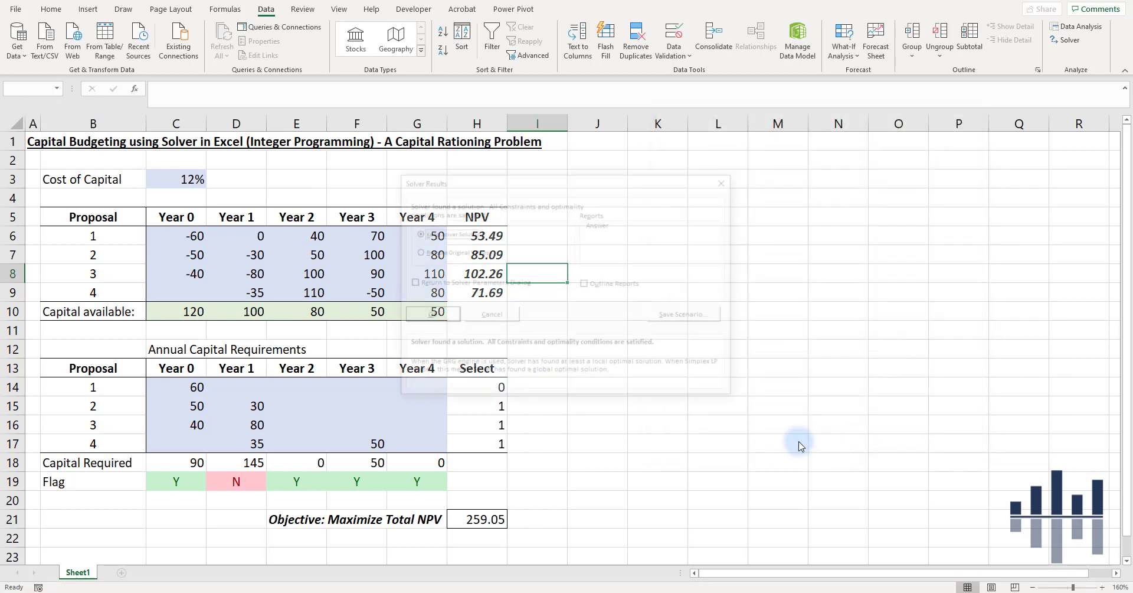
click(444, 323)
click(596, 348)
click(653, 367)
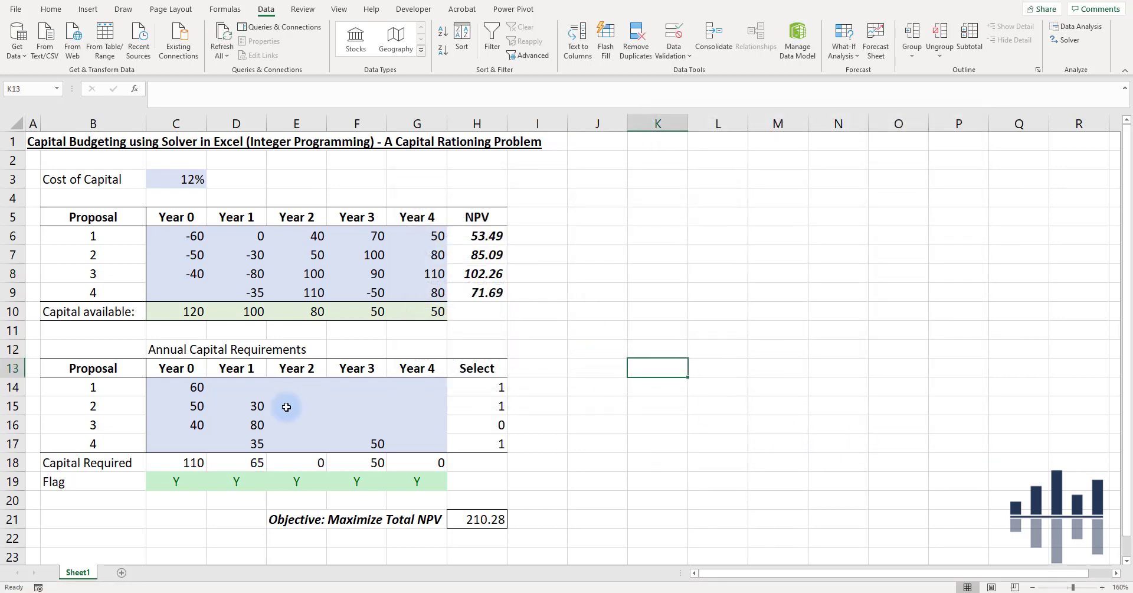
drag(97, 385, 100, 438)
drag(478, 387, 486, 444)
click(506, 518)
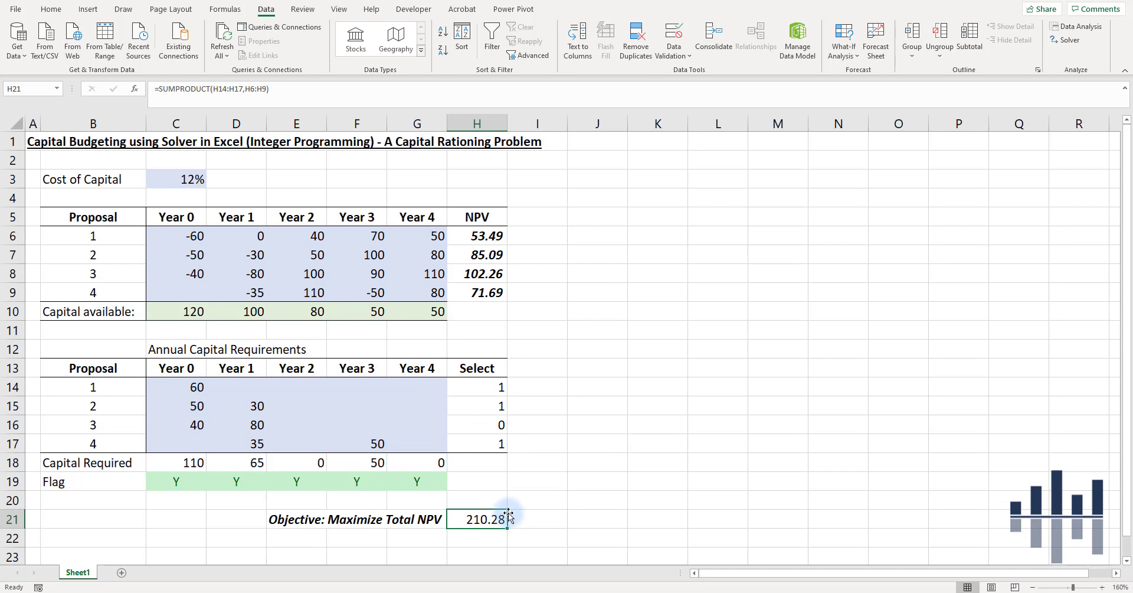
click(190, 464)
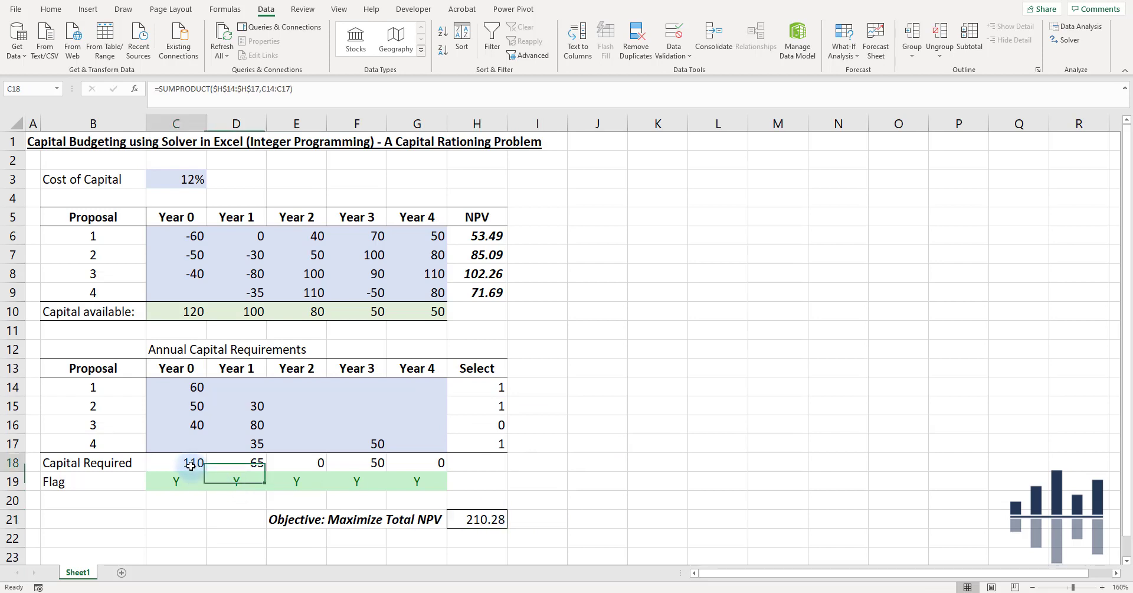
click(179, 312)
drag(179, 313, 431, 311)
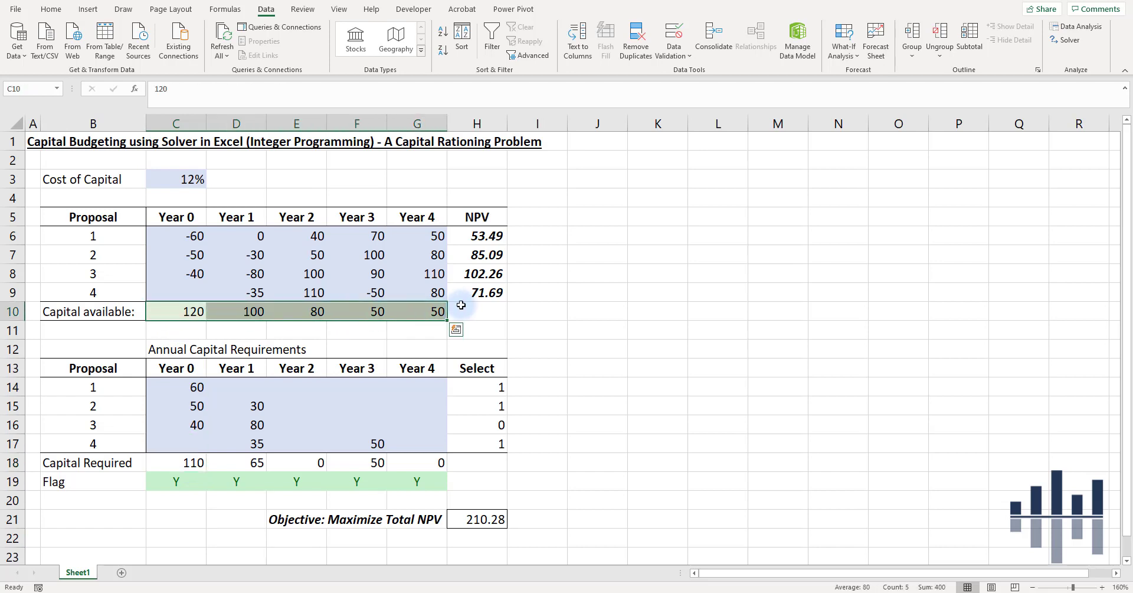
click(647, 303)
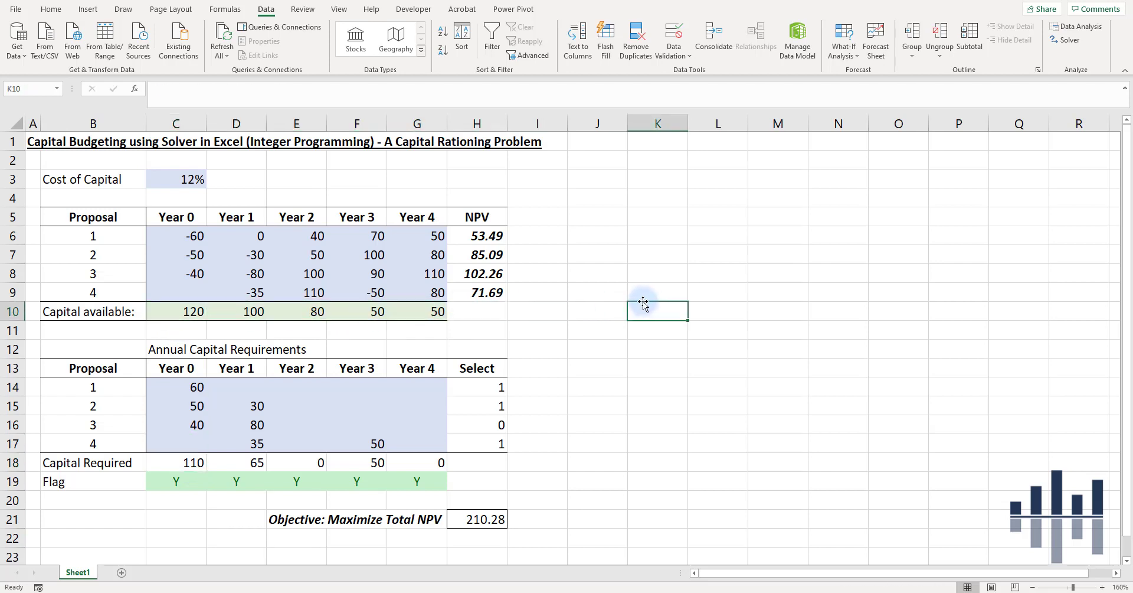